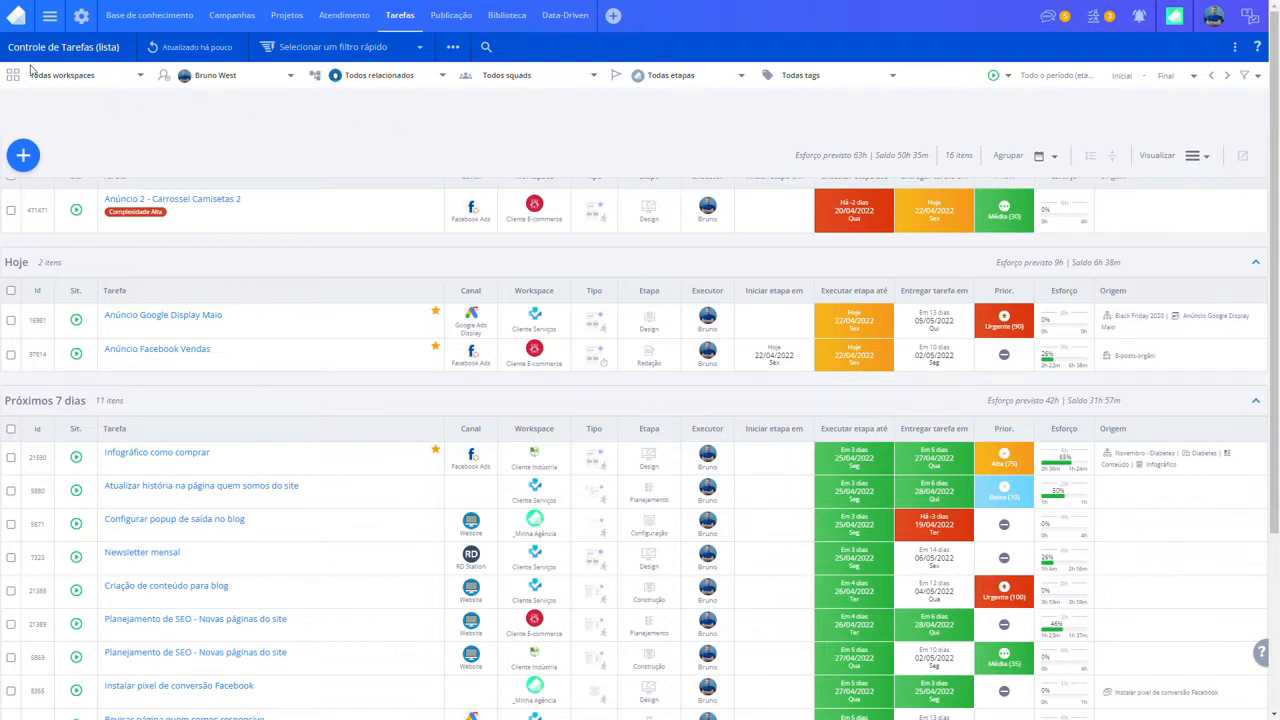
# - Go to the home page and view the "Minhas atividades" dashboard
pyautogui.click(15, 20)
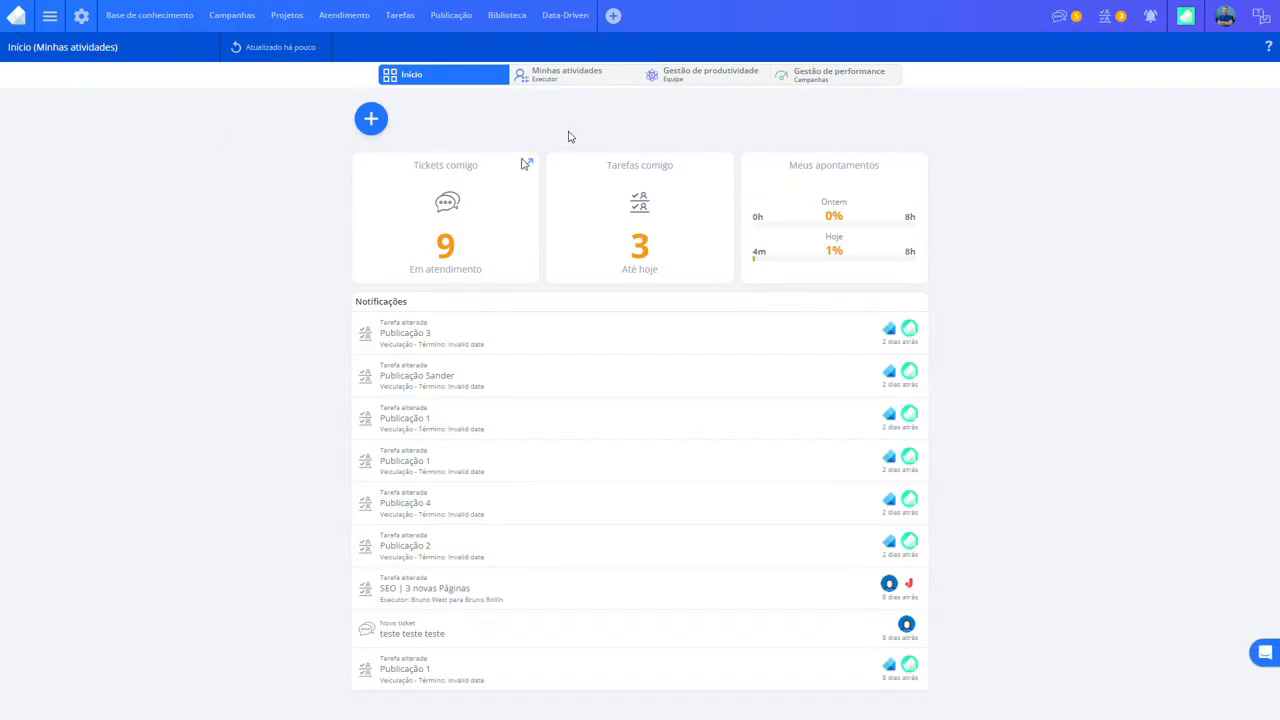
pyautogui.click(585, 82)
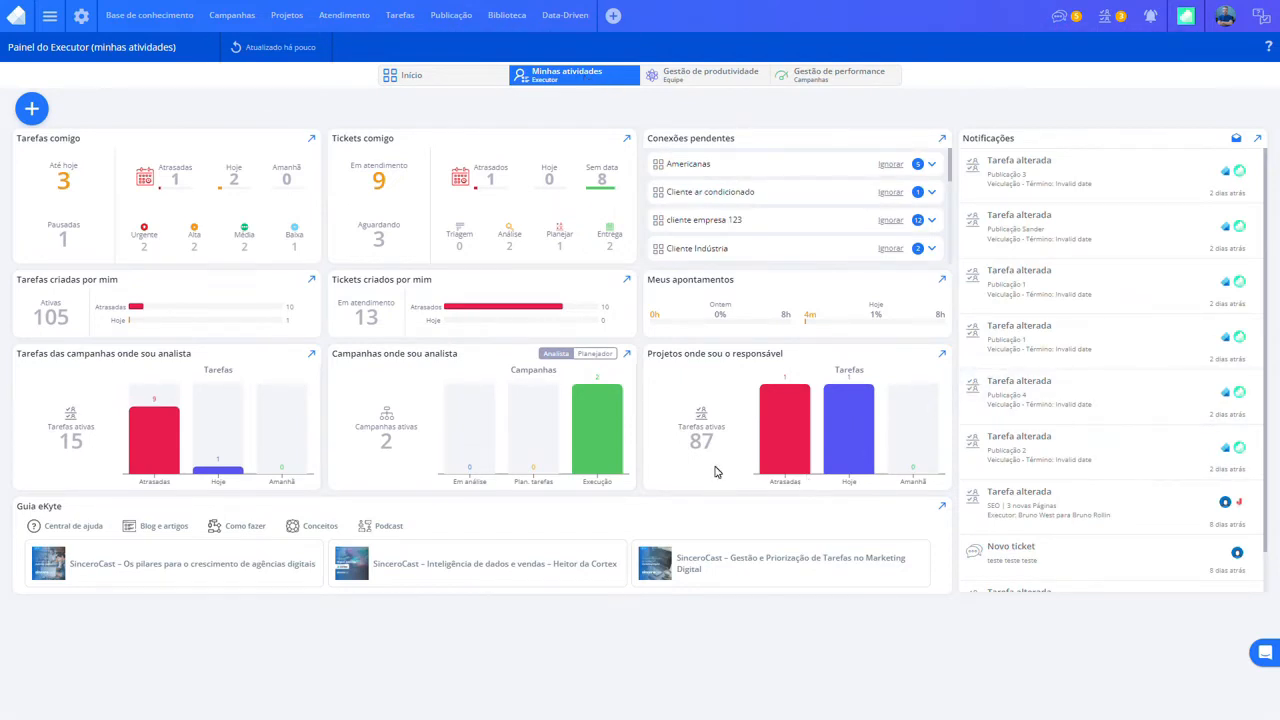
# - Open the task list and set its period filter to "Todo o período" to review the assigned tasks
pyautogui.click(413, 18)
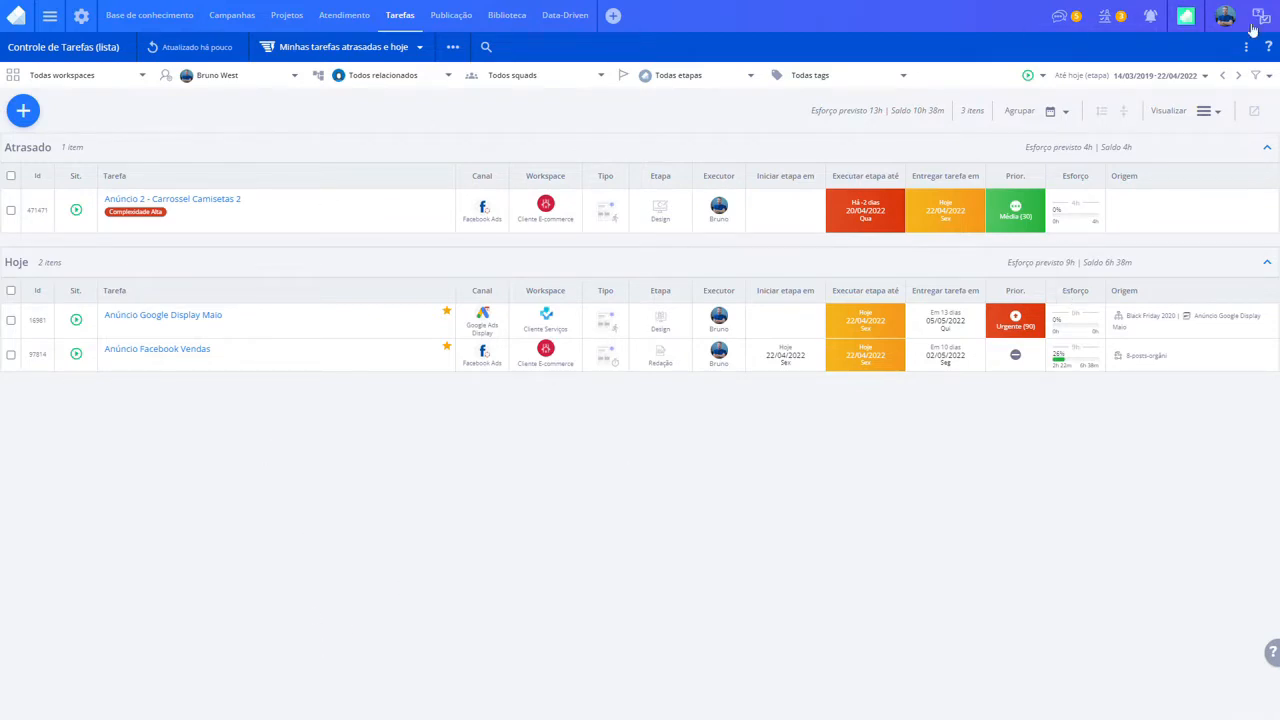
pyautogui.click(1160, 76)
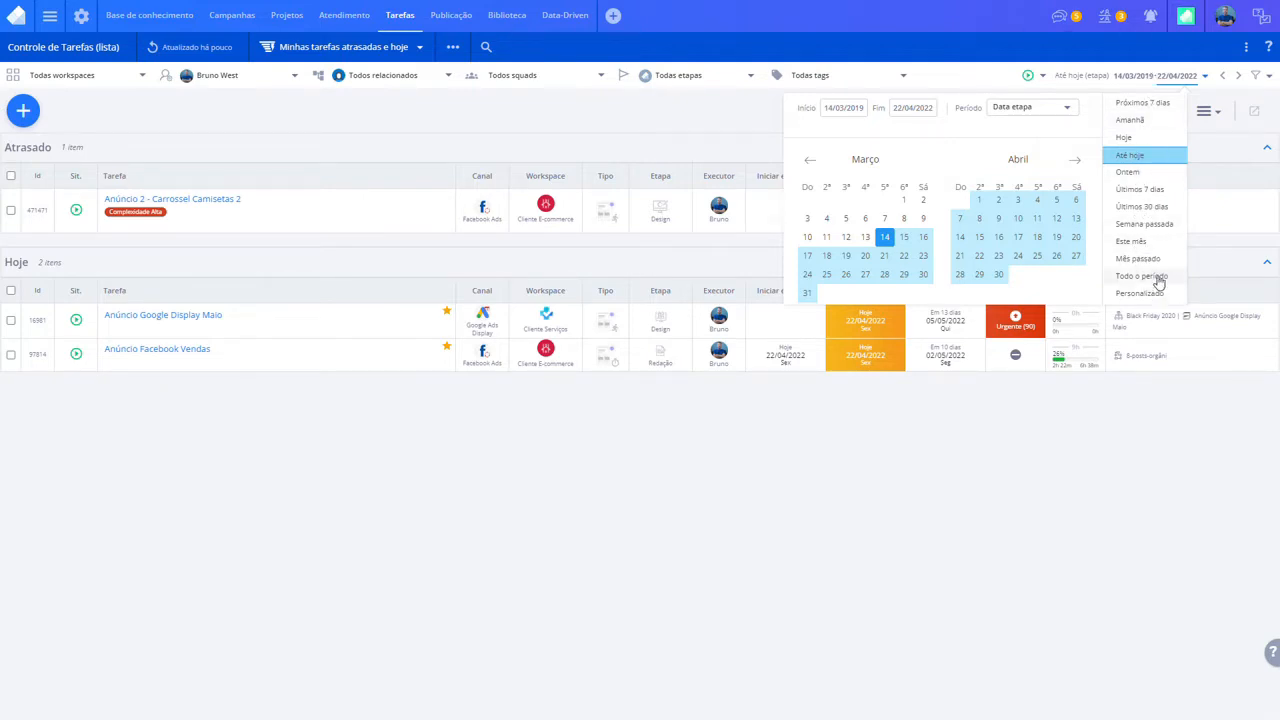
pyautogui.click(1155, 278)
pyautogui.click(1156, 320)
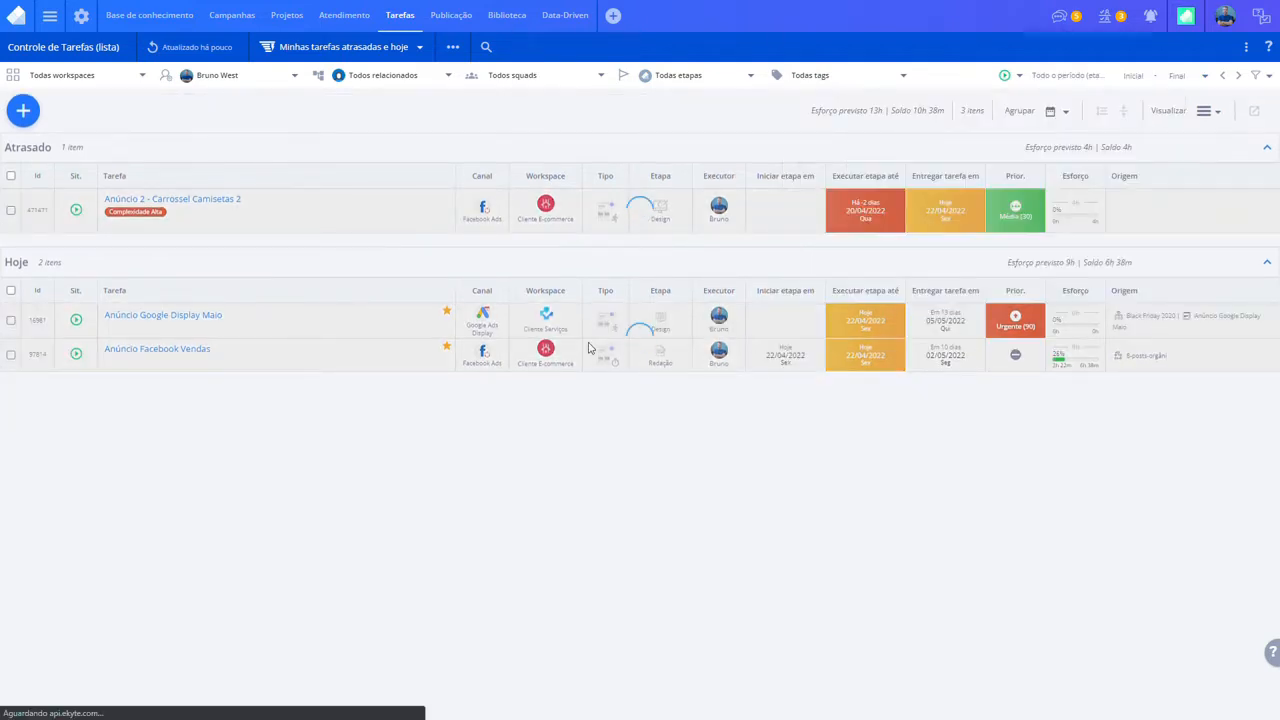
pyautogui.scroll(-3, 380, 369)
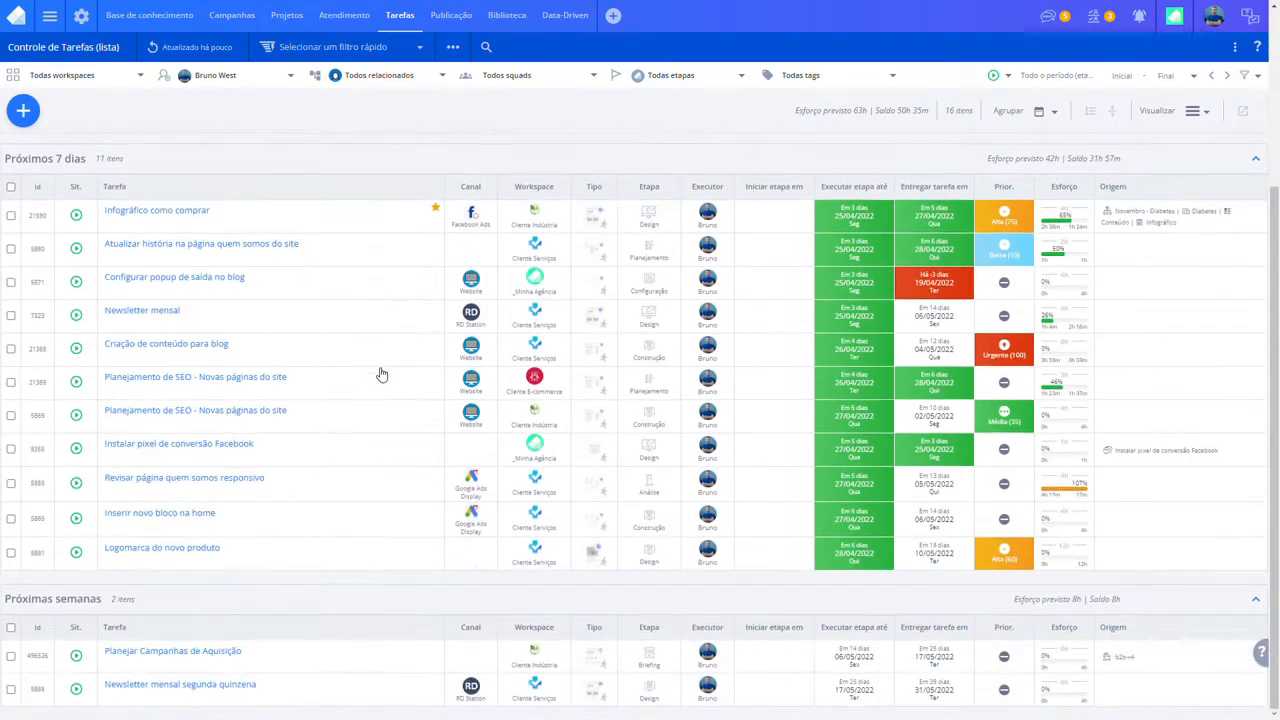
pyautogui.scroll(3, 363, 560)
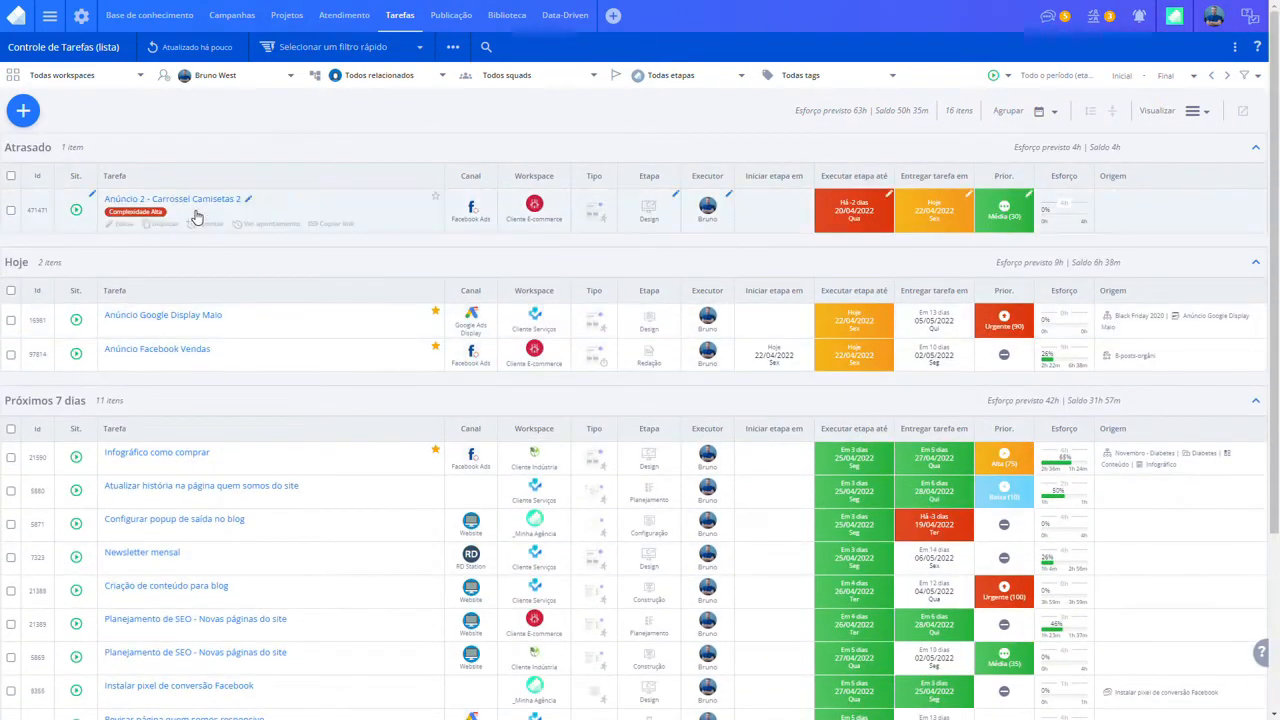
pyautogui.scroll(-3, 400, 374)
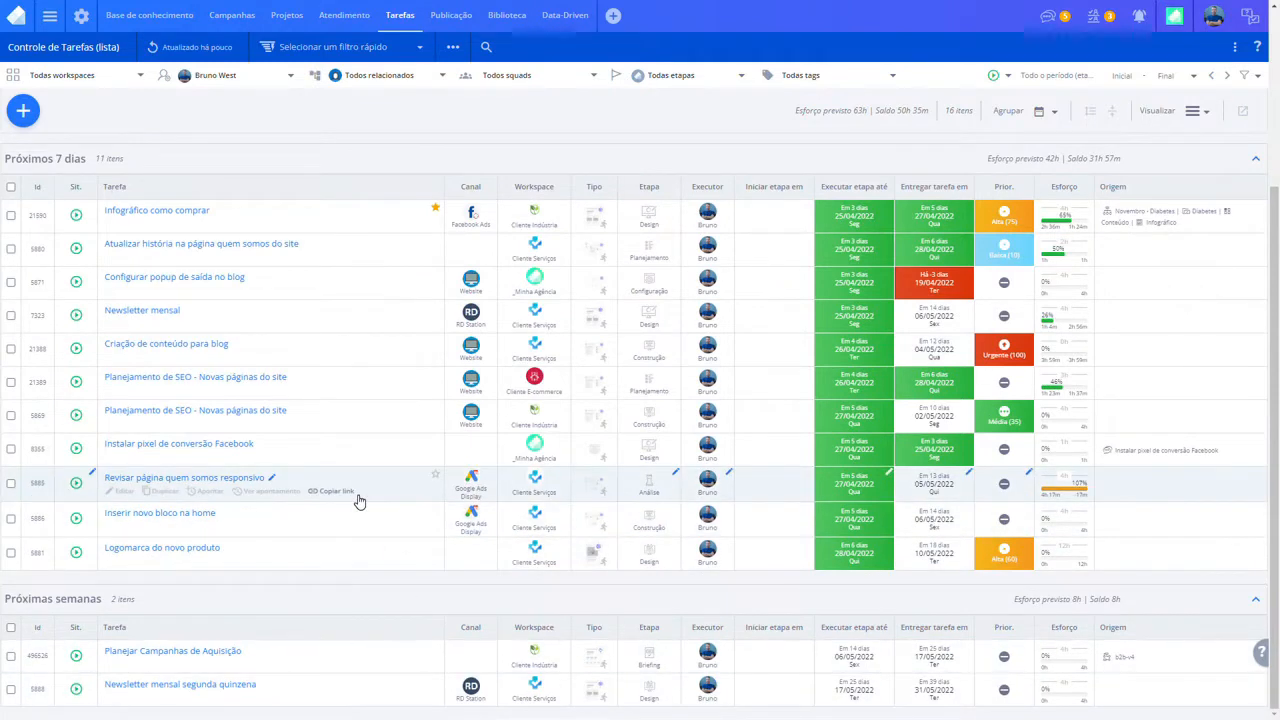
pyautogui.scroll(3, 359, 501)
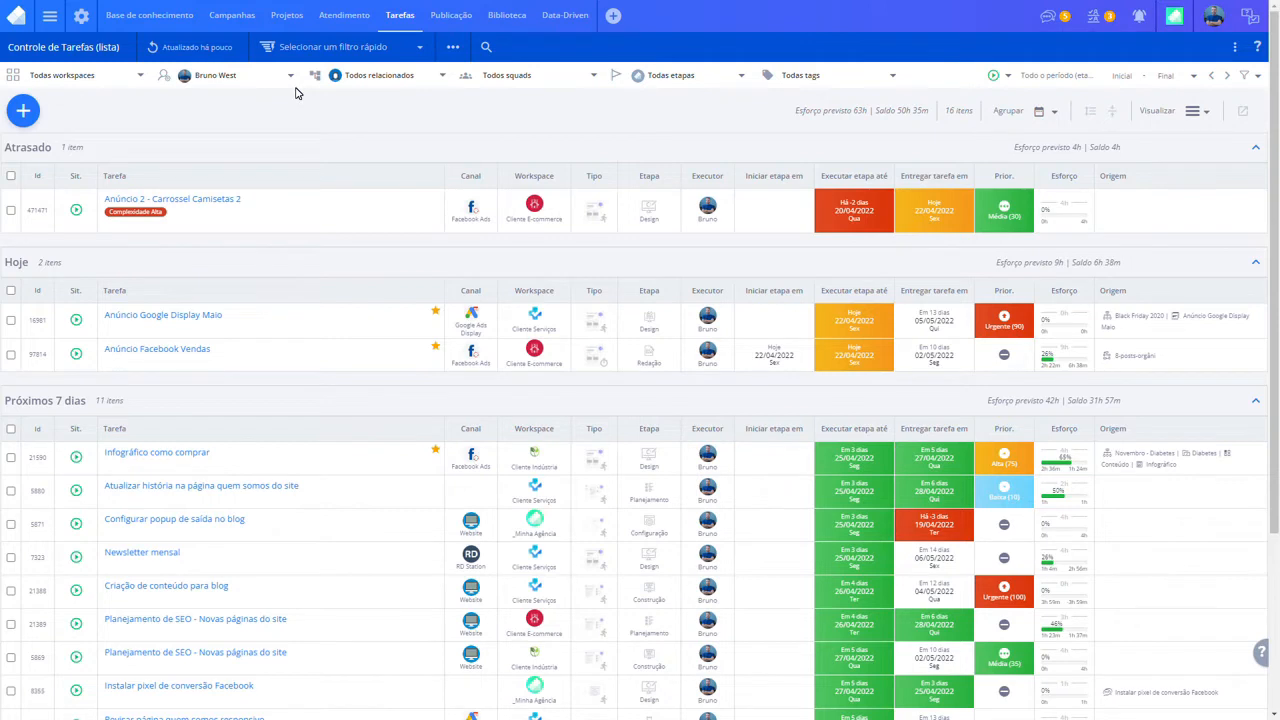
# - Set the executor filter to "Todos executores" and look through the whole team's tasks
pyautogui.click(250, 76)
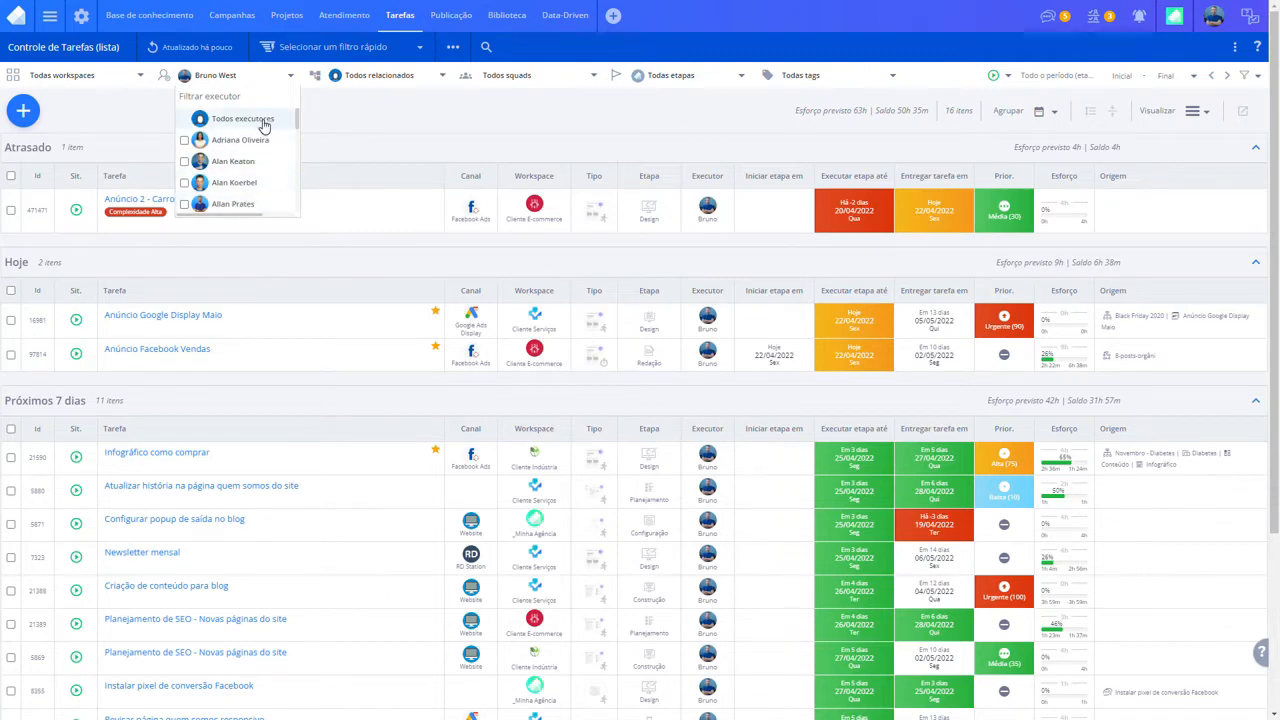
pyautogui.click(263, 122)
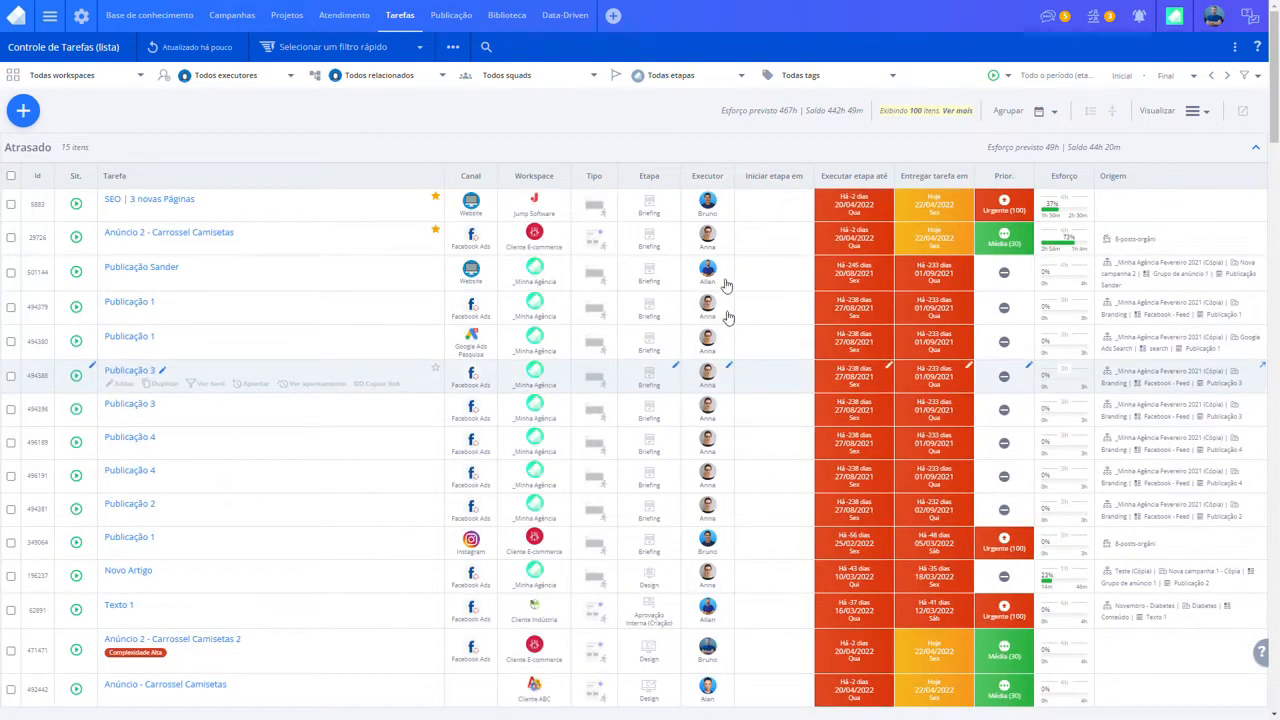
pyautogui.scroll(-15, 714, 390)
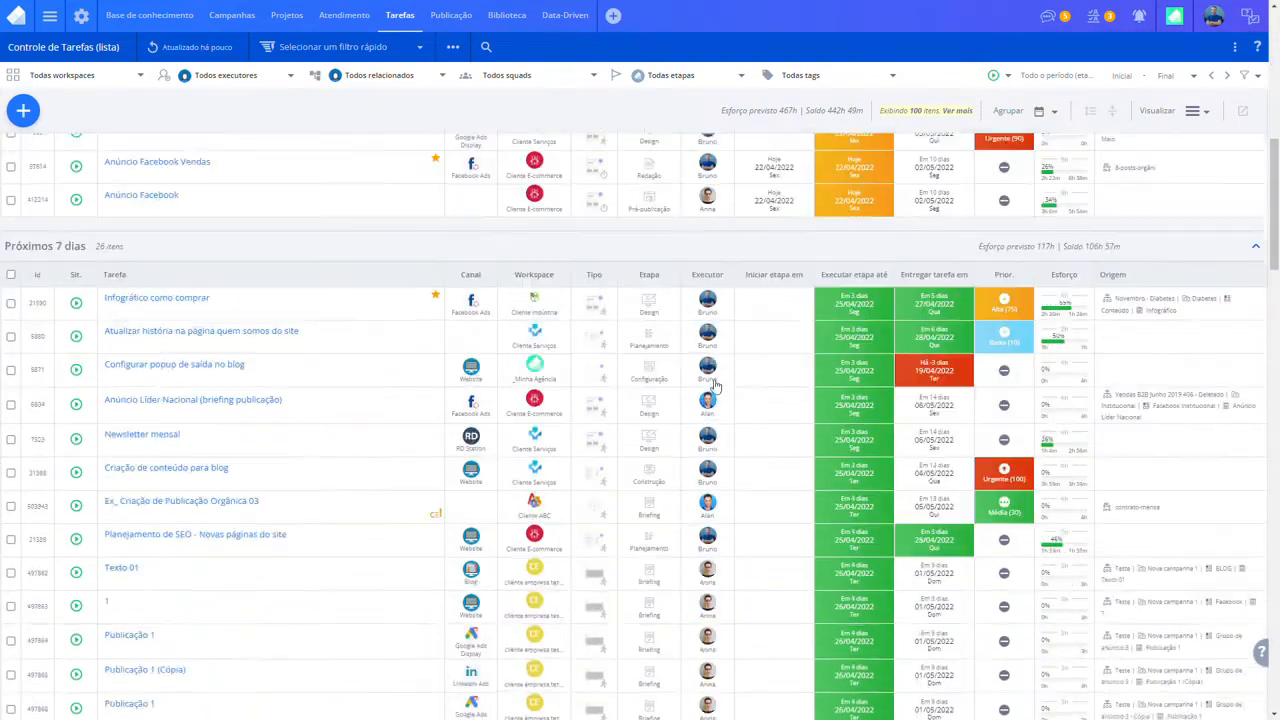
pyautogui.scroll(-10, 714, 390)
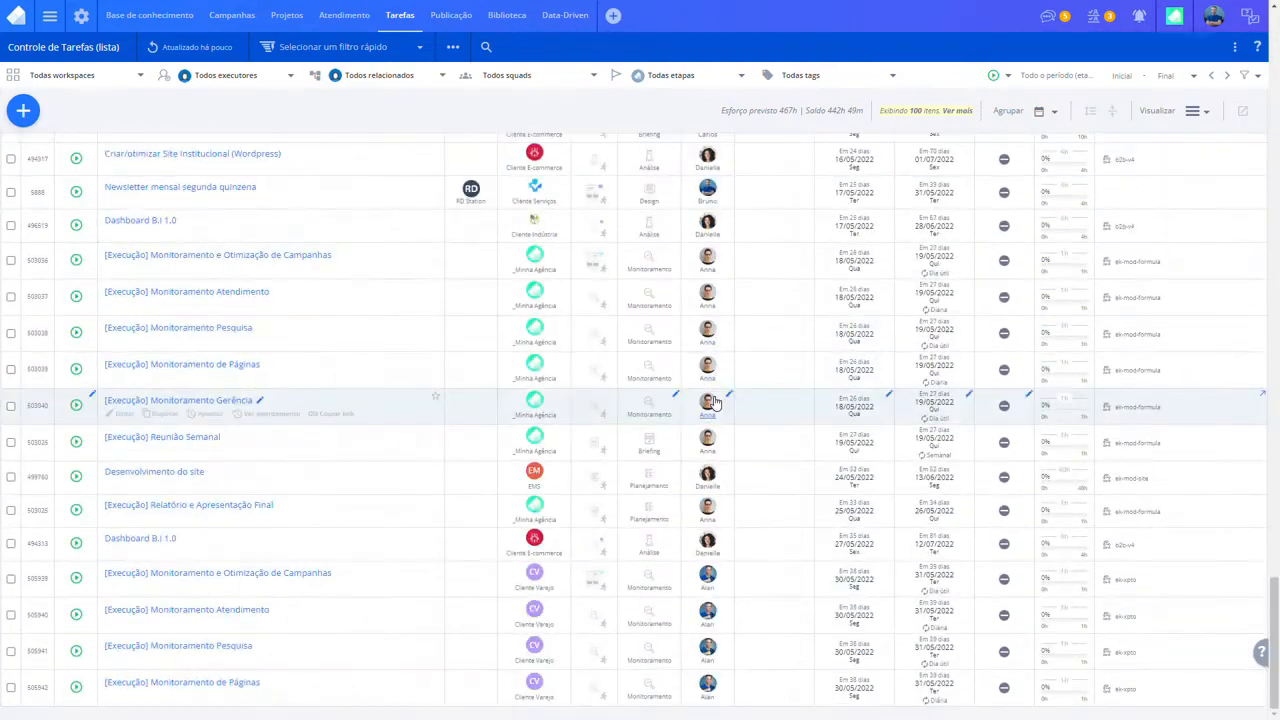
pyautogui.scroll(20, 716, 390)
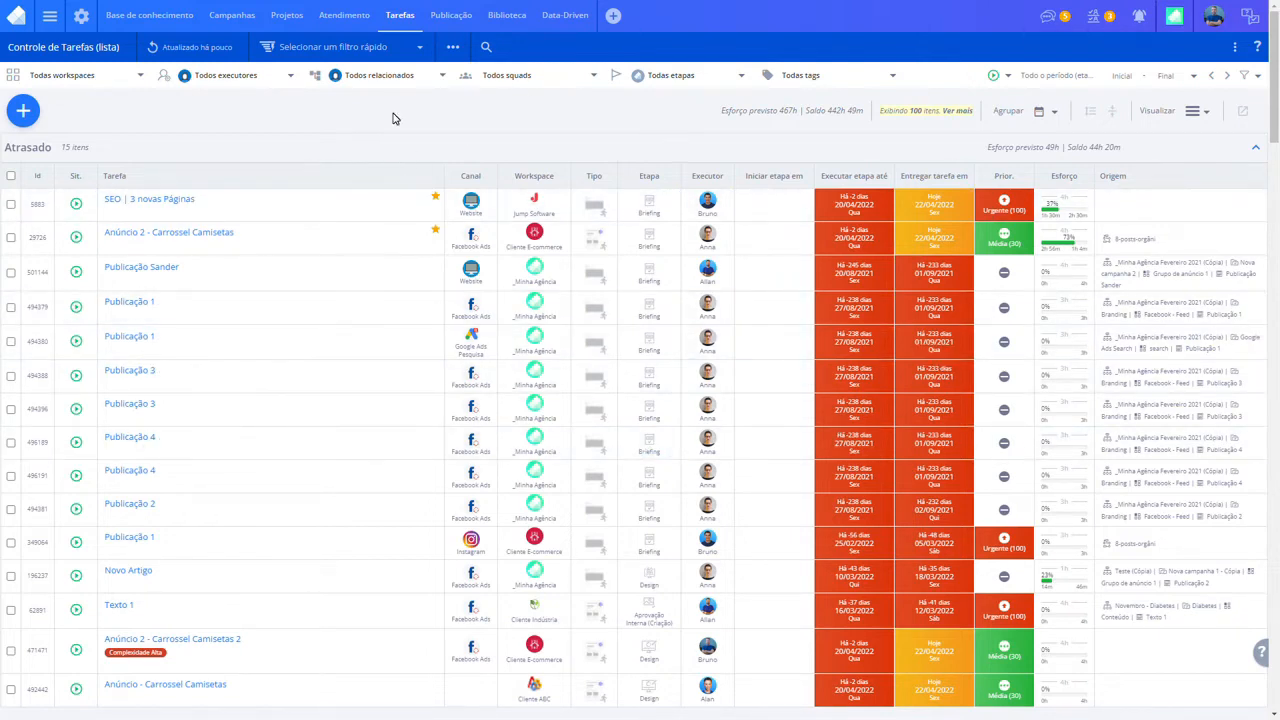
# - Group the task list by Workspace and look through each client's tasks
pyautogui.click(71, 80)
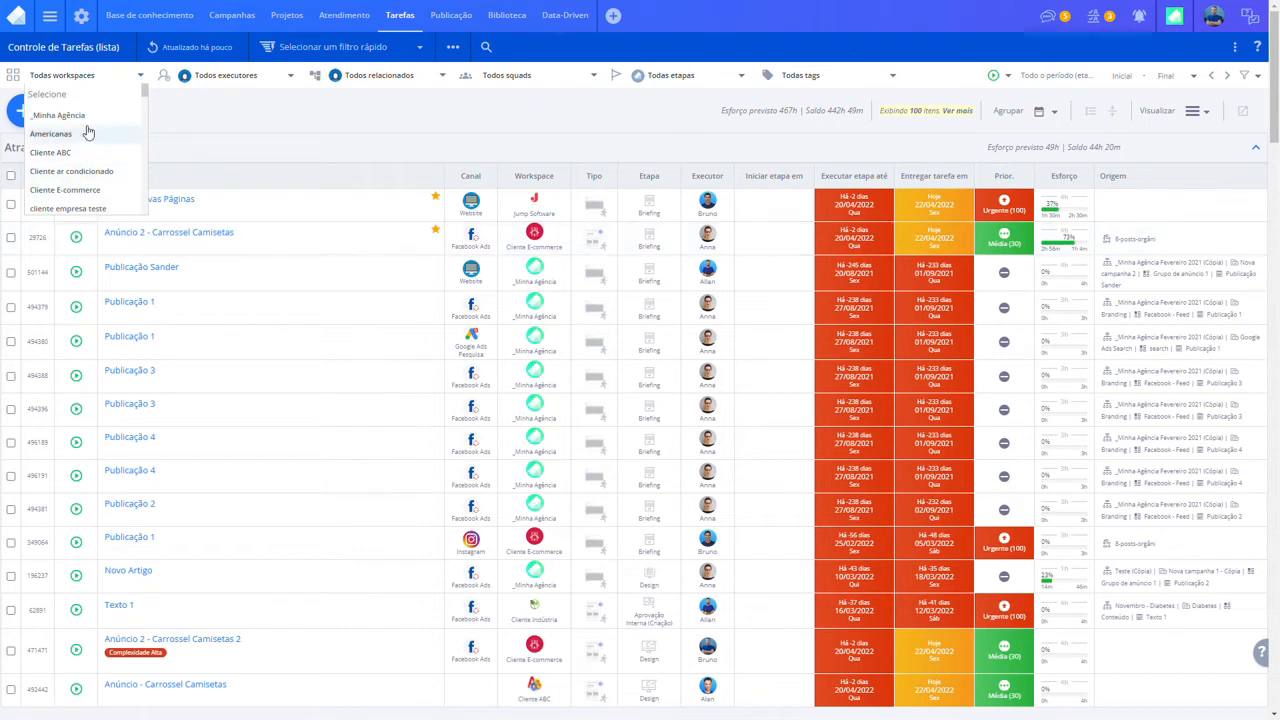
pyautogui.click(228, 116)
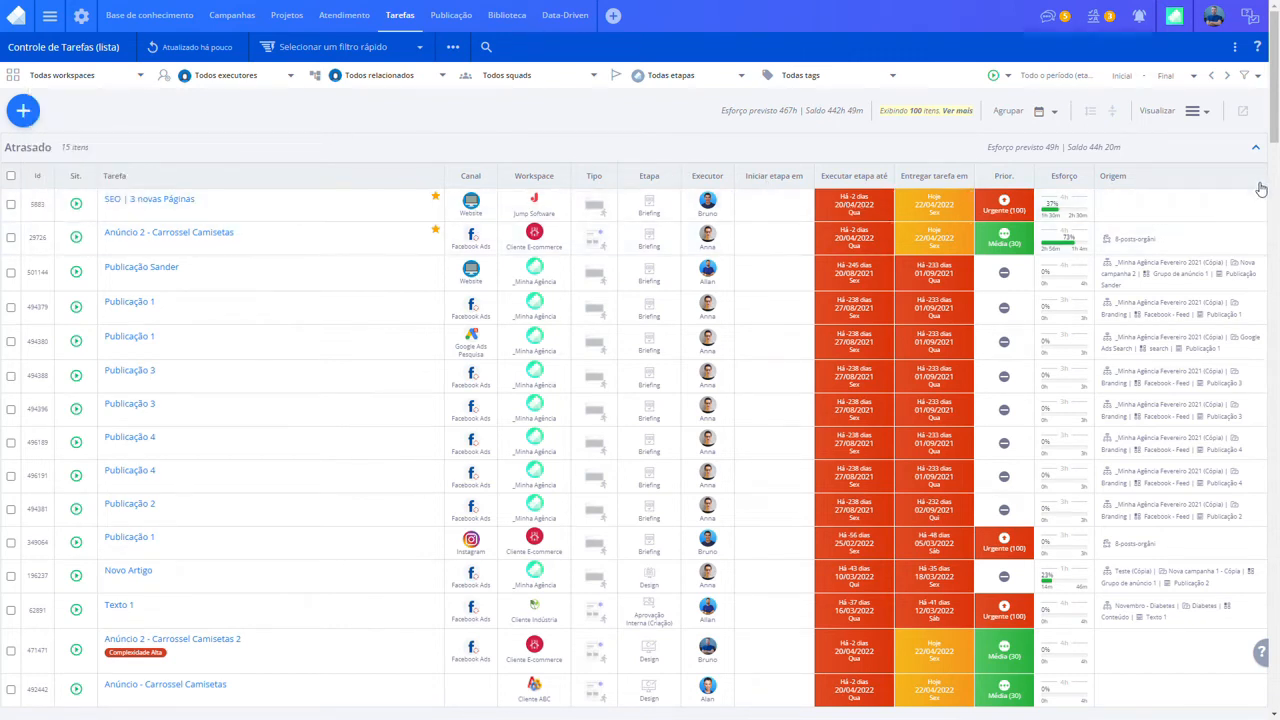
pyautogui.click(1047, 120)
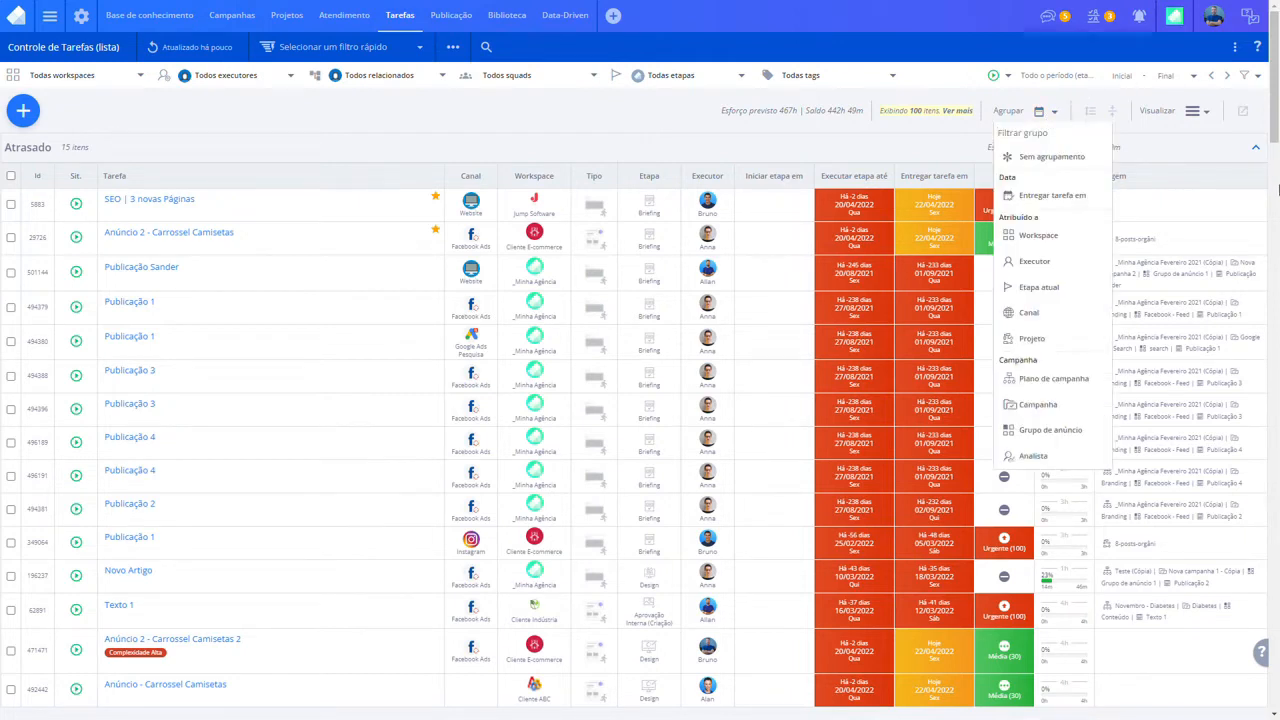
pyautogui.click(1045, 244)
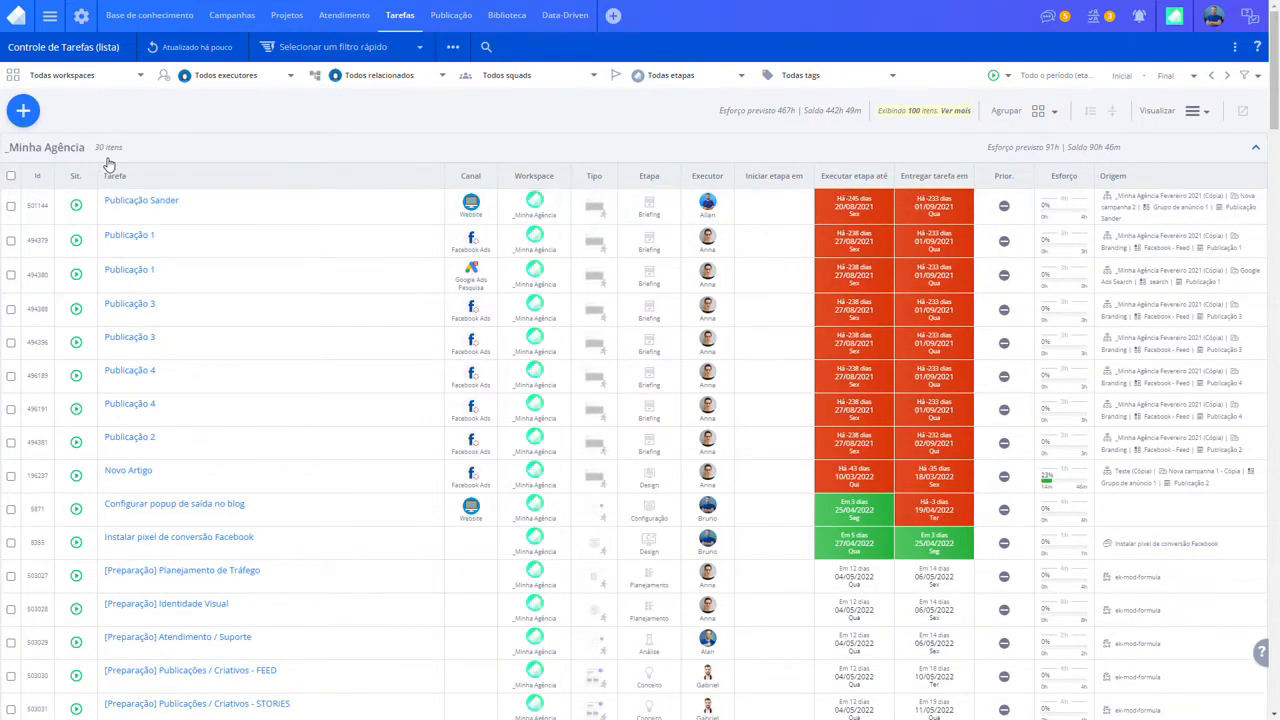
pyautogui.scroll(-5, 224, 238)
pyautogui.scroll(-4, 224, 238)
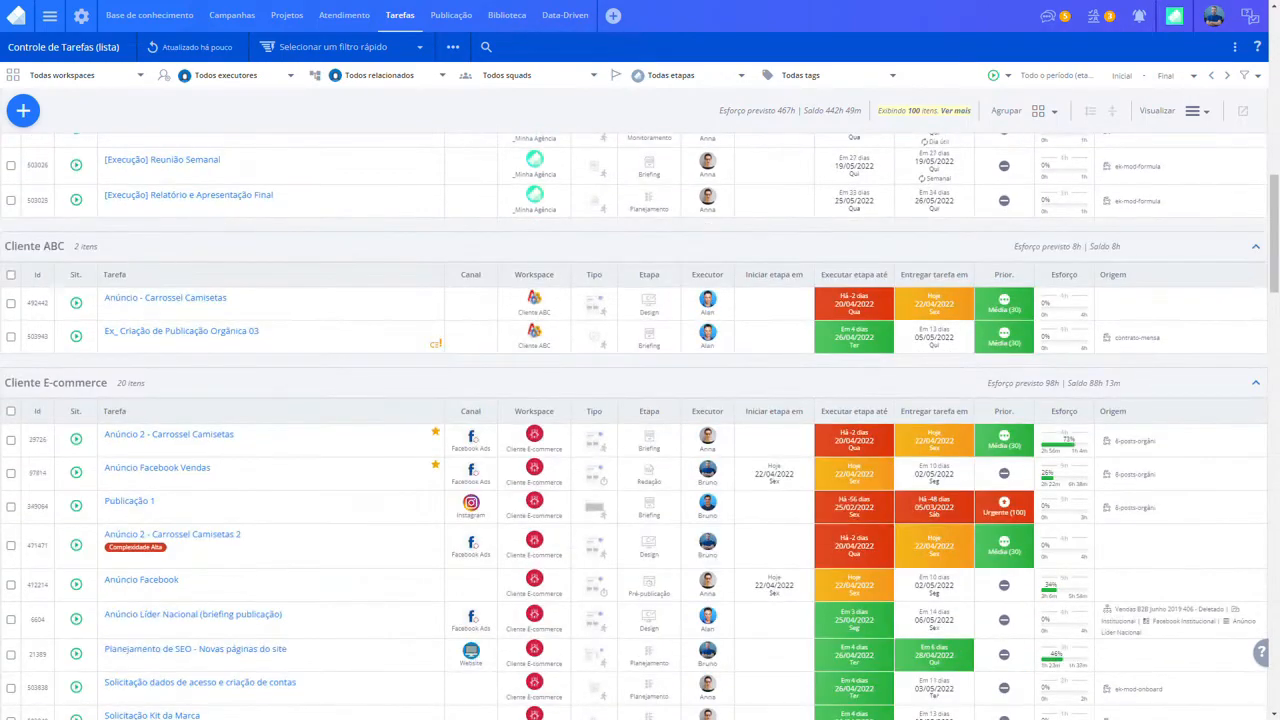
pyautogui.scroll(-1, 110, 300)
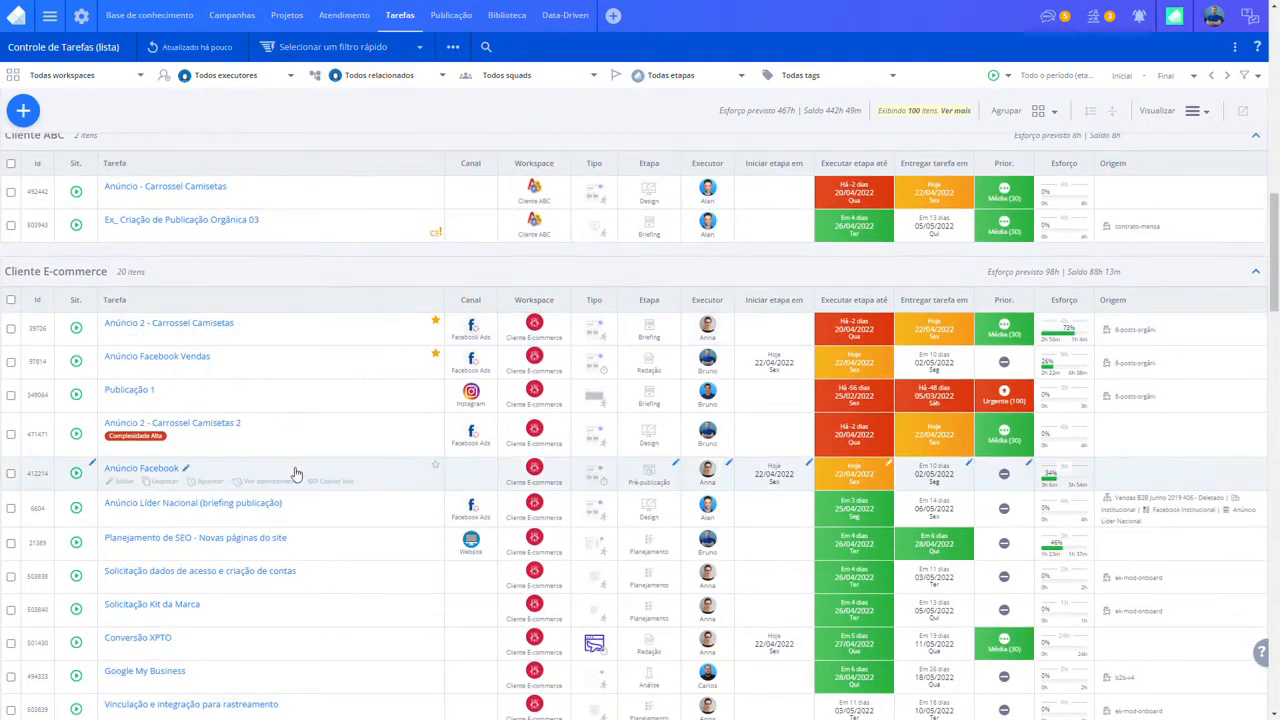
pyautogui.scroll(-3, 303, 468)
pyautogui.scroll(3, 316, 447)
pyautogui.scroll(10, 316, 447)
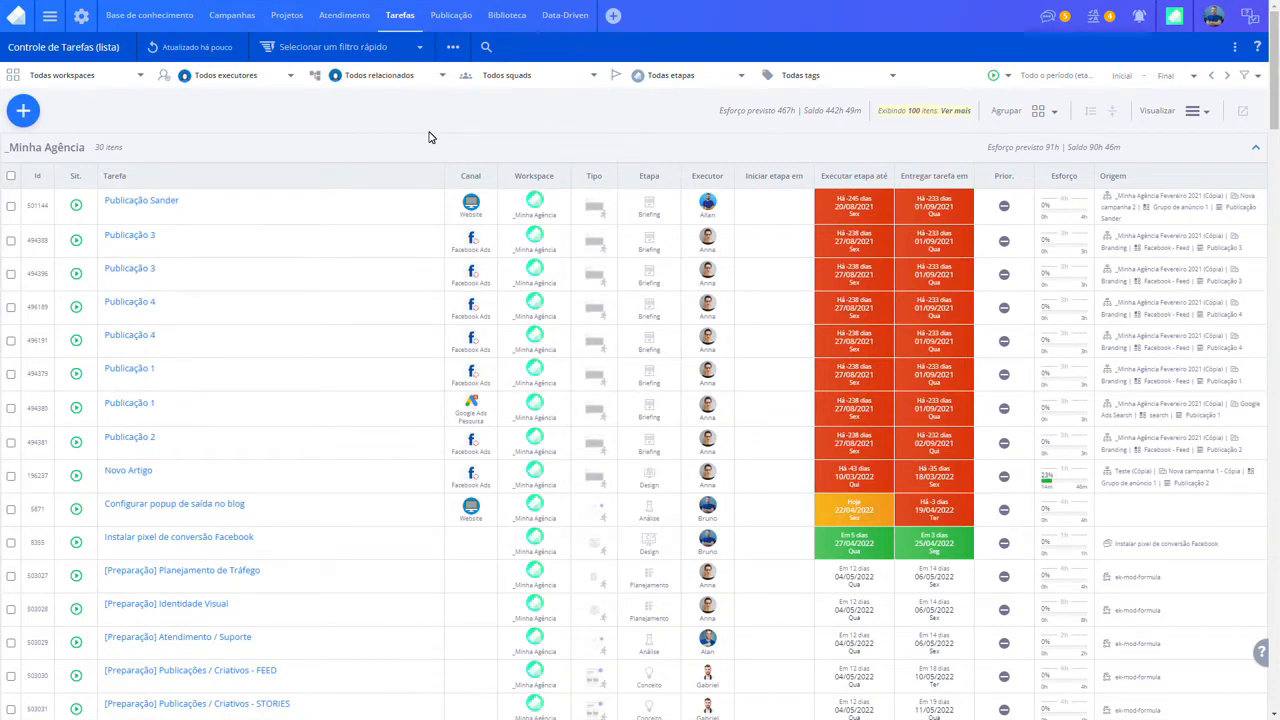
# - Apply the quick filter "Minhas tarefas ativas" and group the tasks by "Executar etapa até"
pyautogui.click(345, 50)
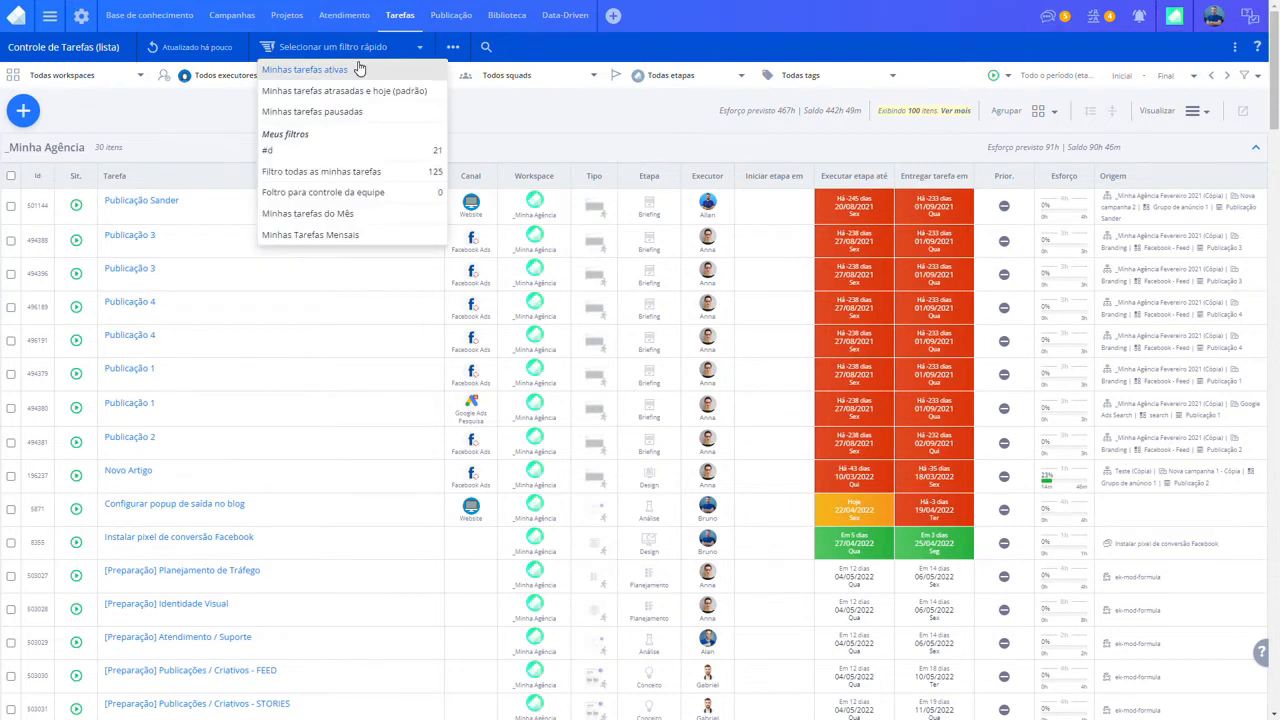
pyautogui.click(358, 68)
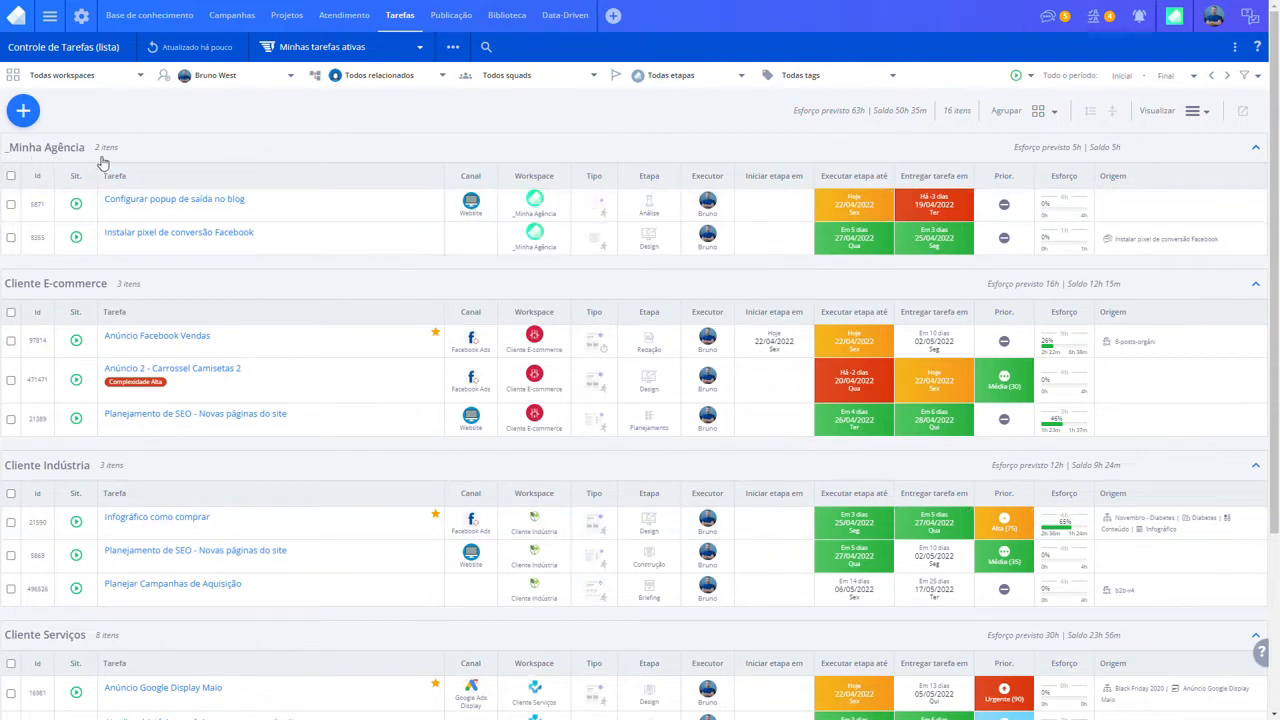
pyautogui.click(1054, 112)
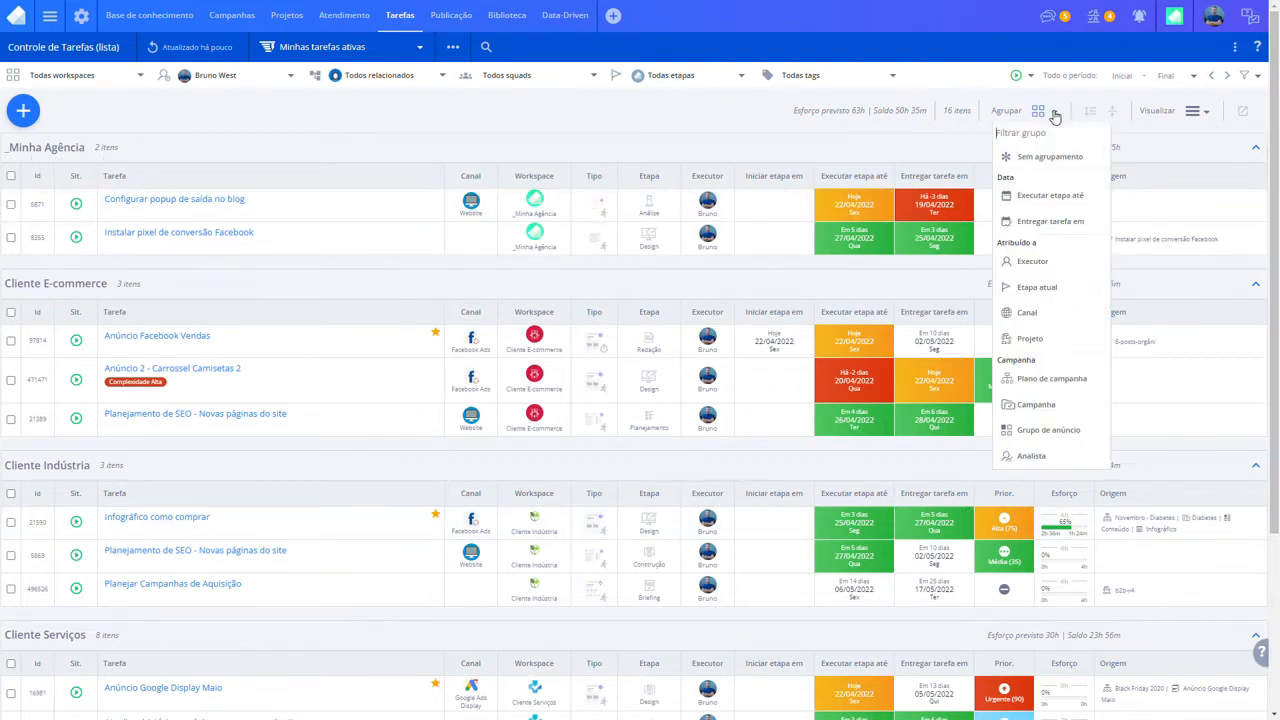
pyautogui.click(1049, 198)
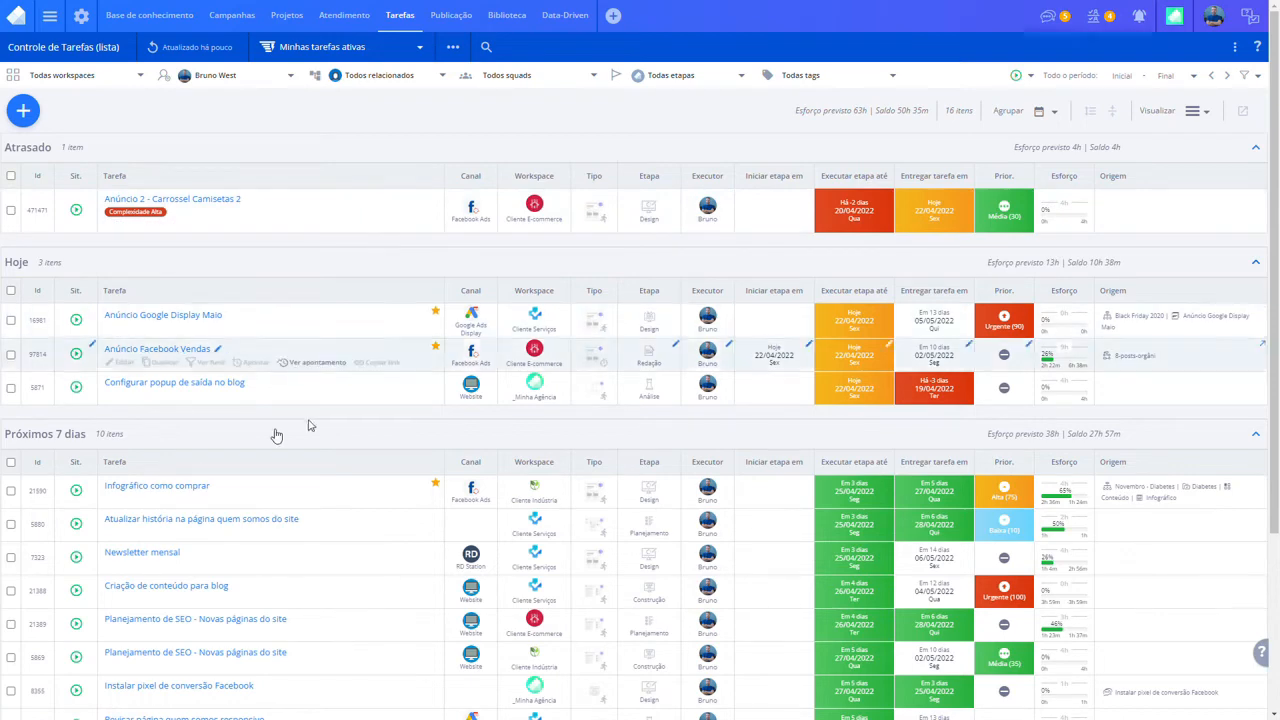
# - Start the time tracker on the task "Configurar popup de saída no blog" and return to the task list
pyautogui.click(365, 383)
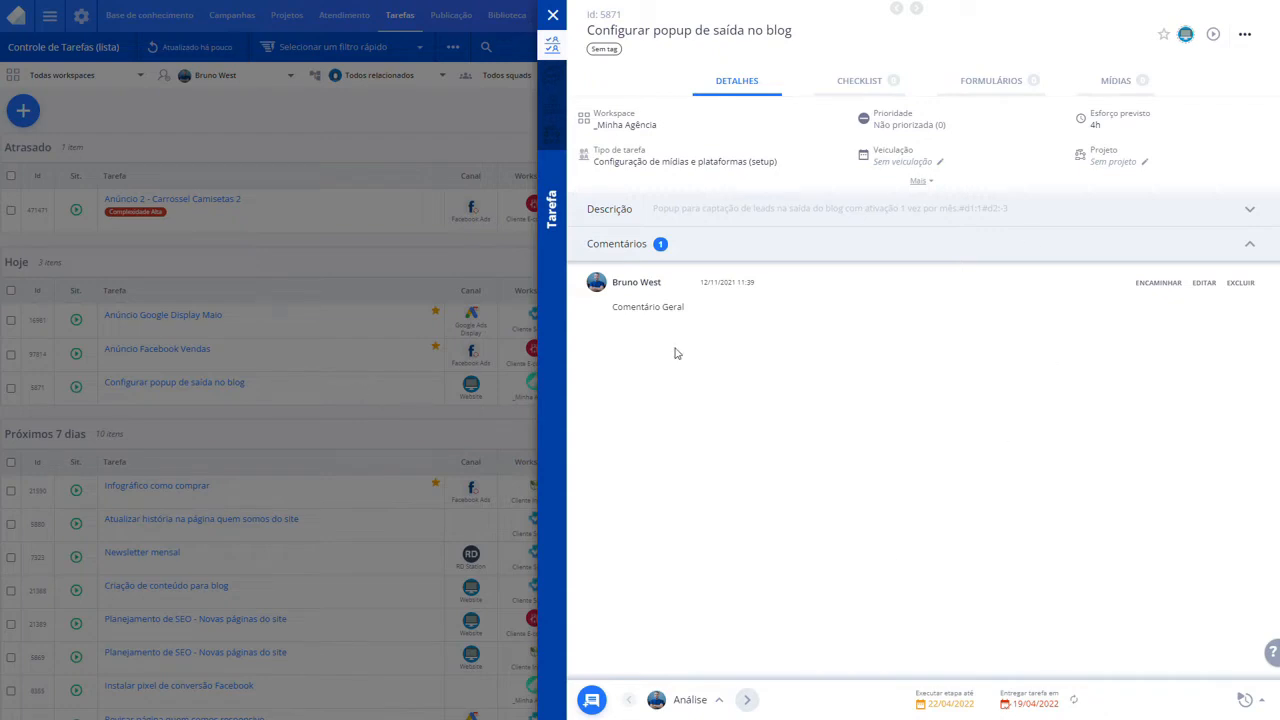
pyautogui.click(1245, 703)
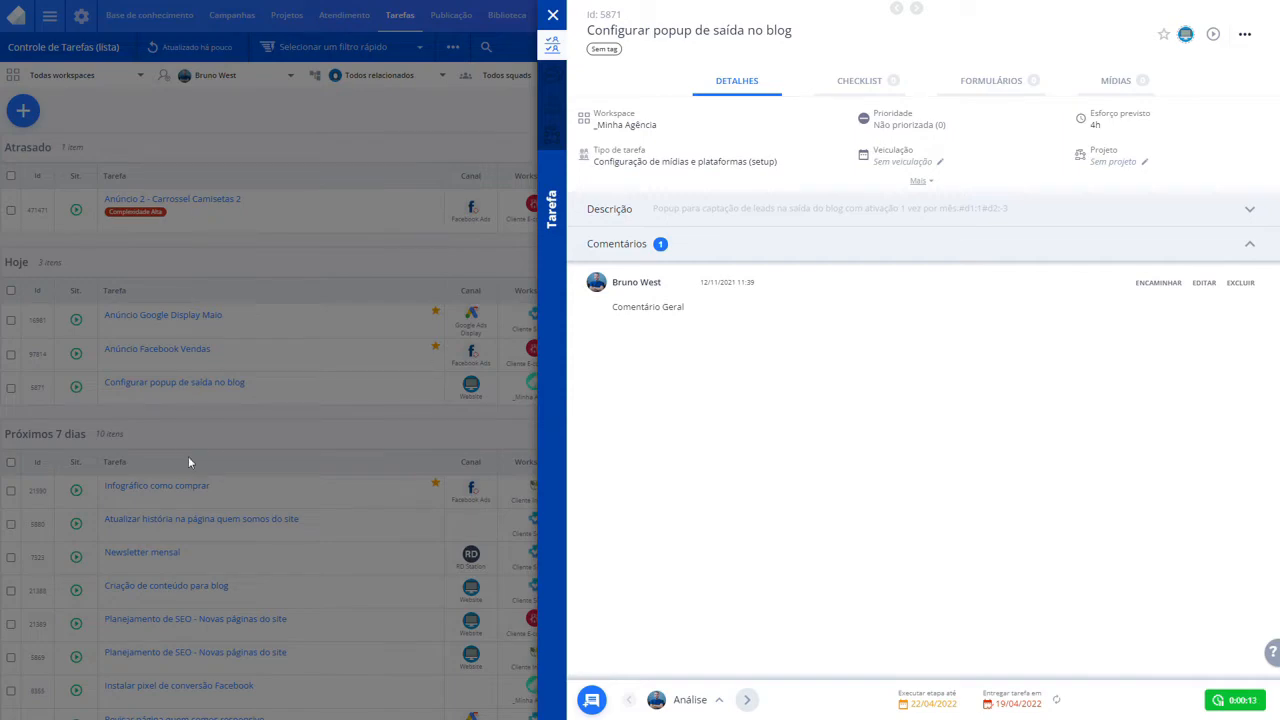
pyautogui.click(305, 114)
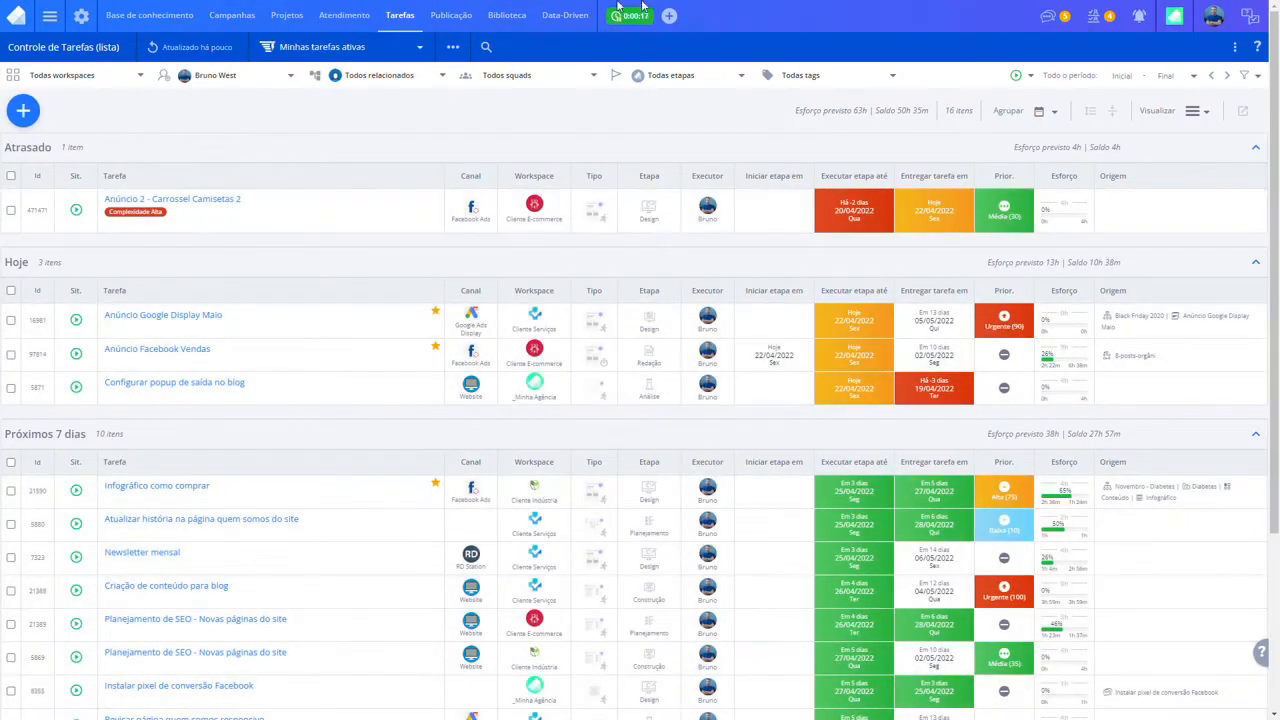
pyautogui.moveTo(642, 18)
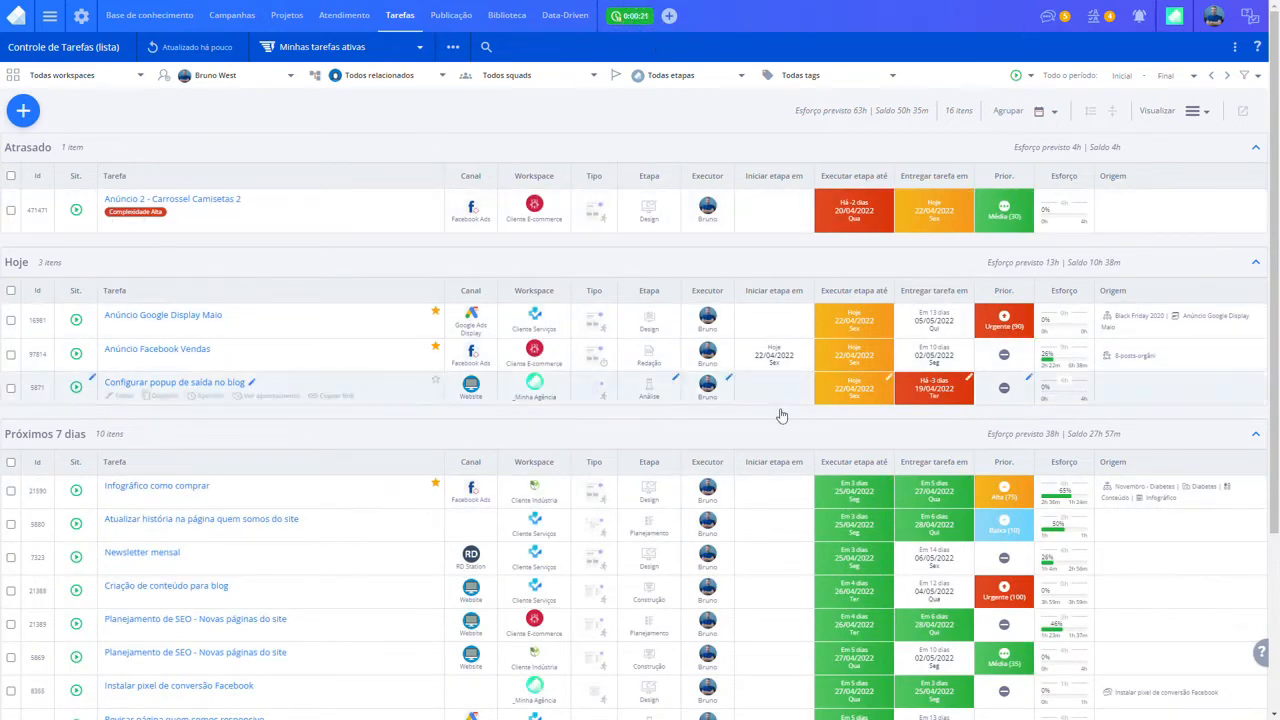
# - Reopen the task "Configurar popup de saída no blog" and examine its additional details and description
pyautogui.click(373, 384)
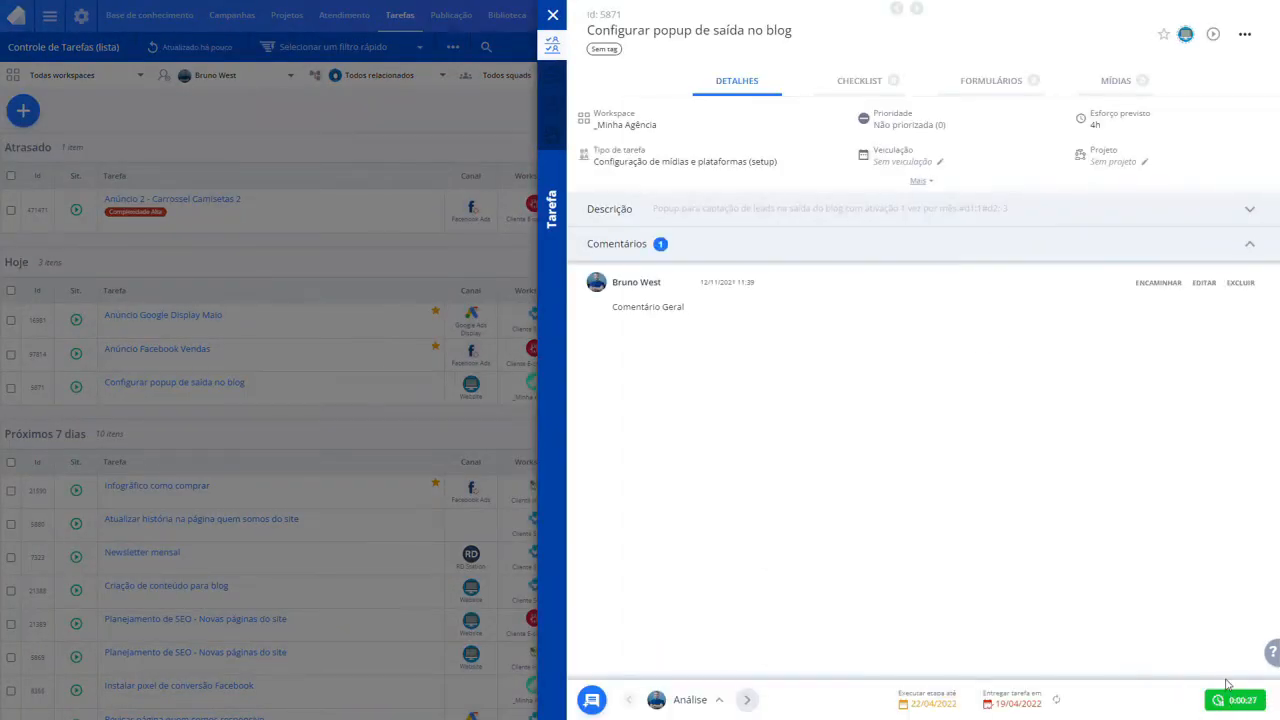
pyautogui.click(916, 182)
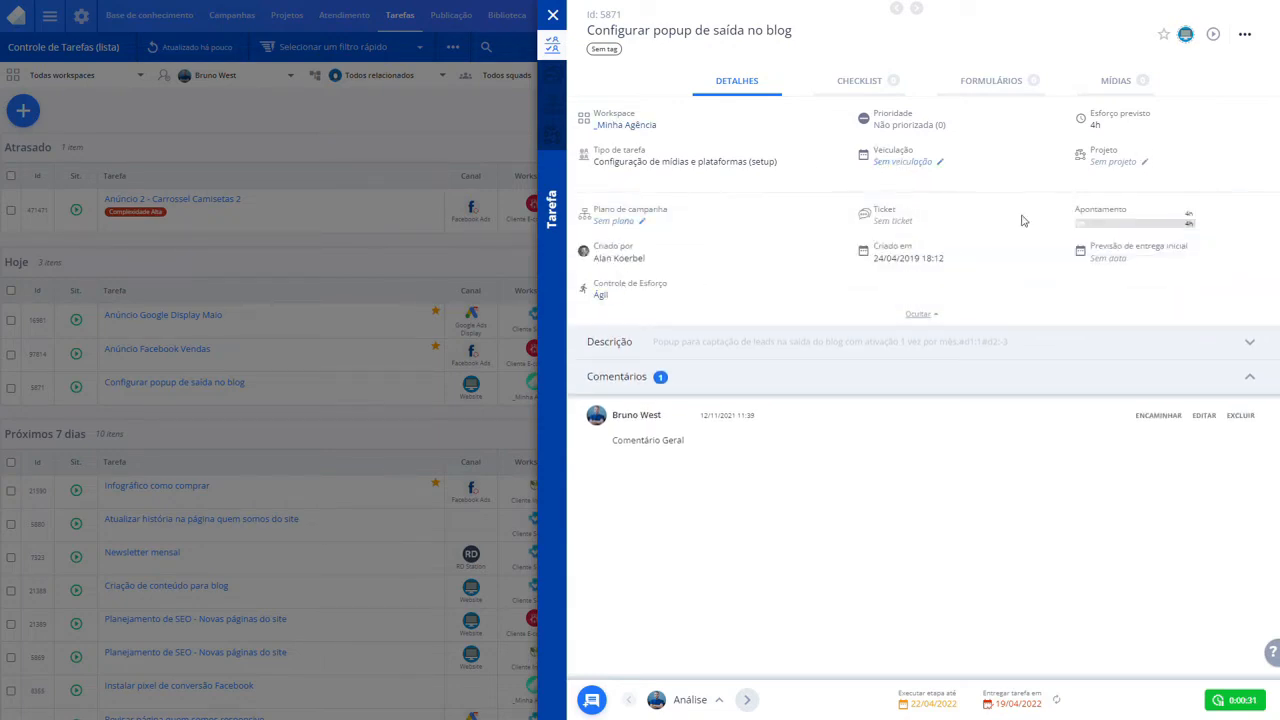
pyautogui.click(922, 316)
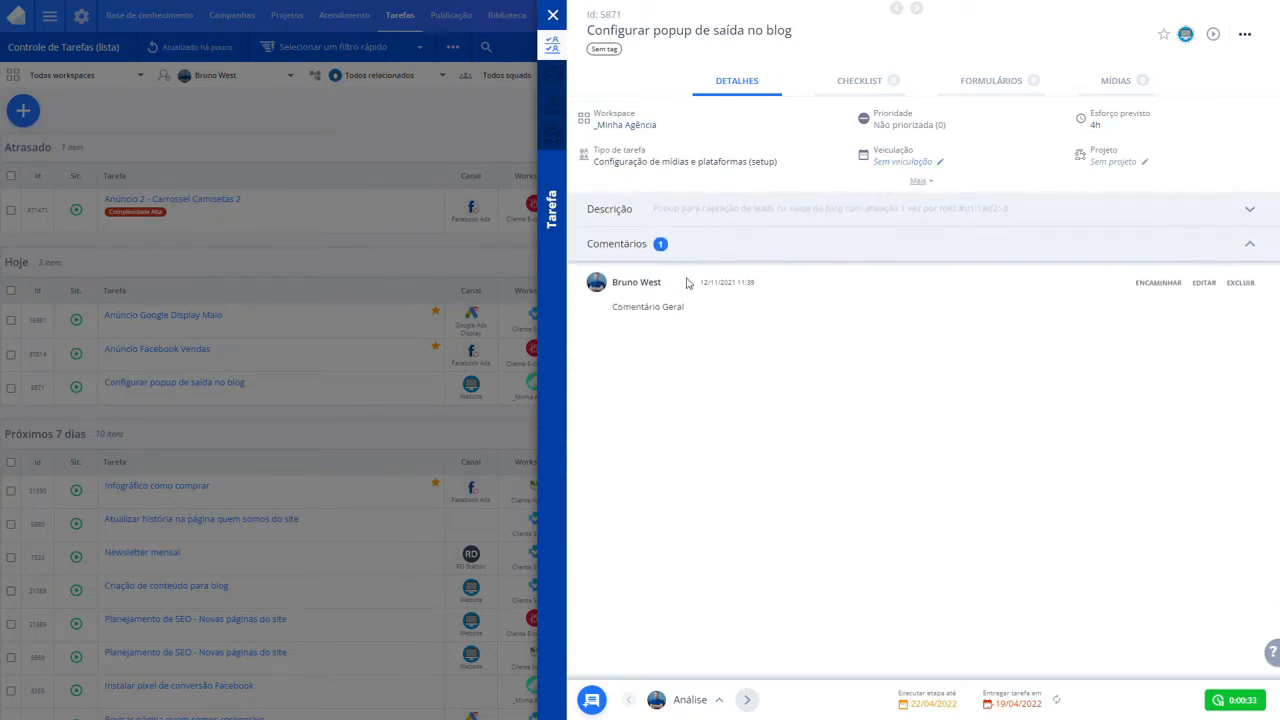
pyautogui.click(692, 218)
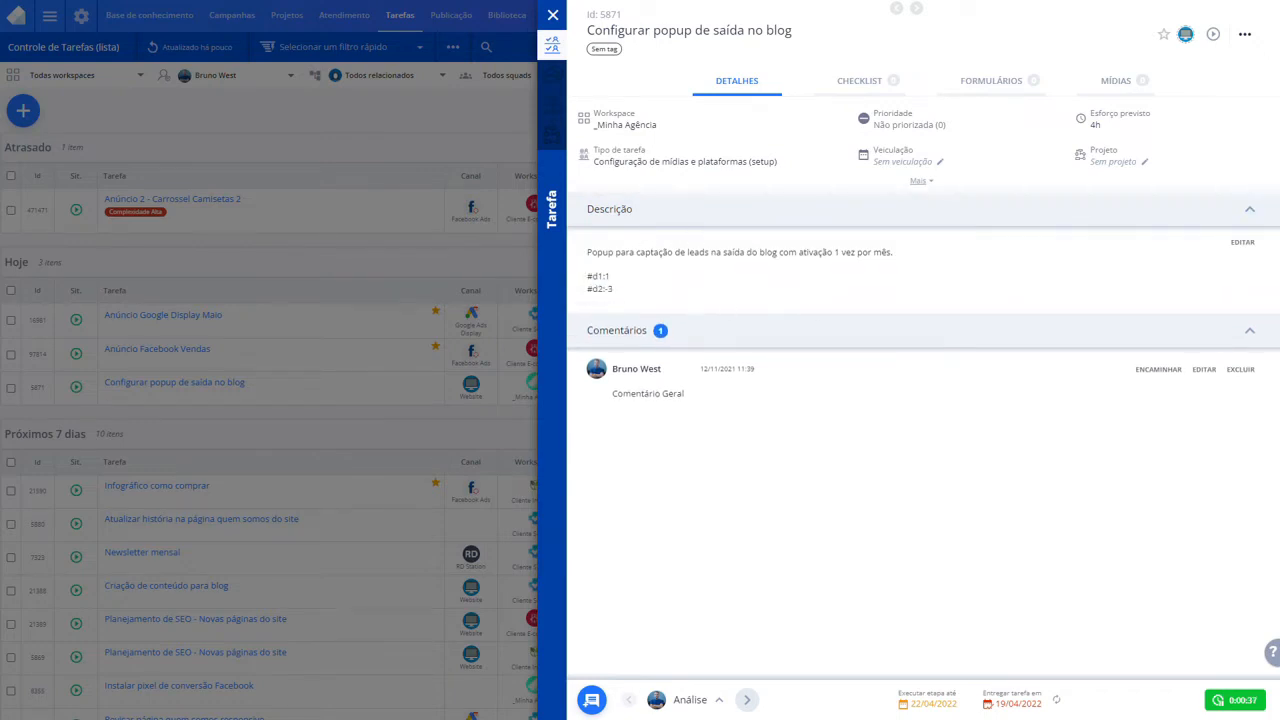
pyautogui.click(875, 299)
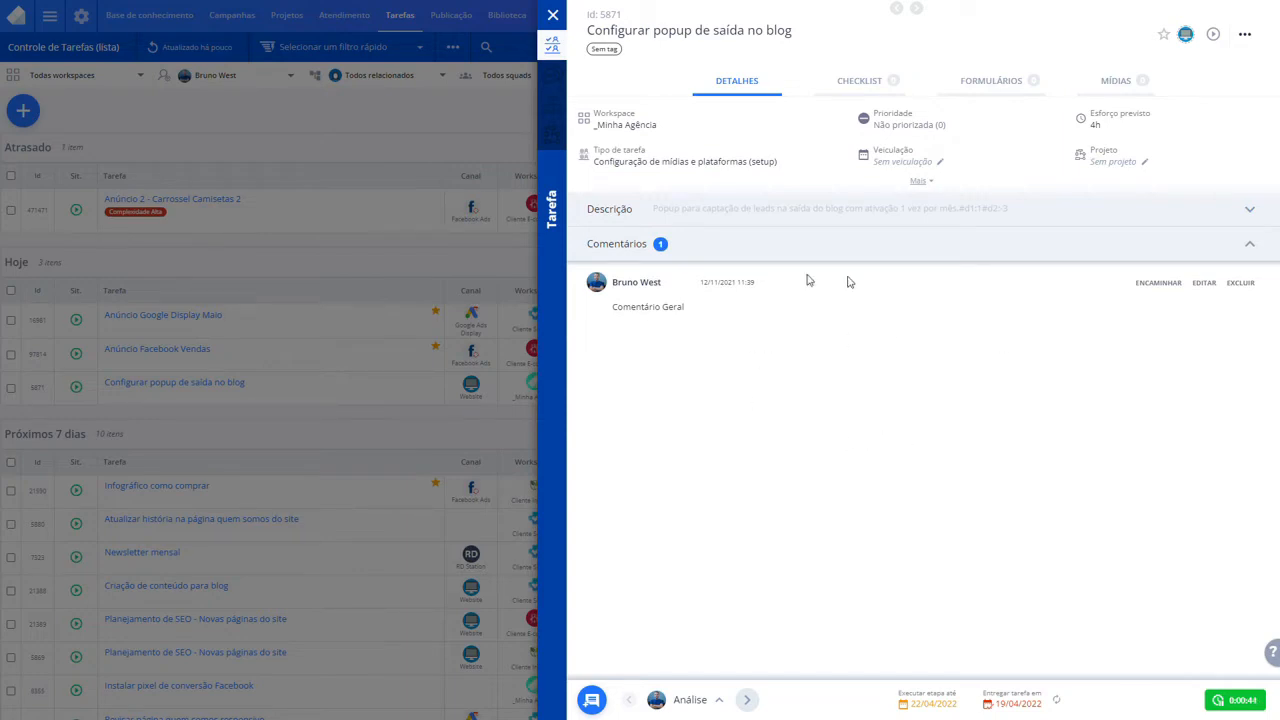
# - Add the comment "Feito a analise da tarefa e os pontos x y z" to the task and save its pending time entry
pyautogui.click(591, 700)
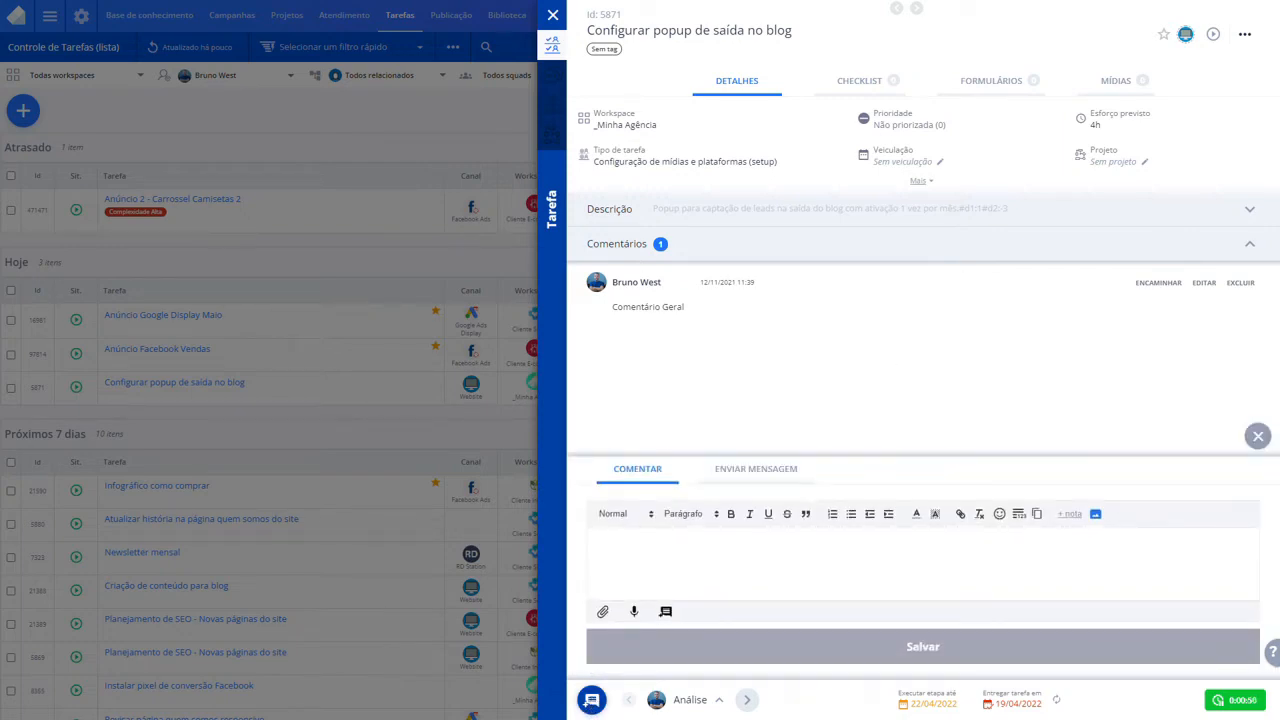
pyautogui.write('Fe')
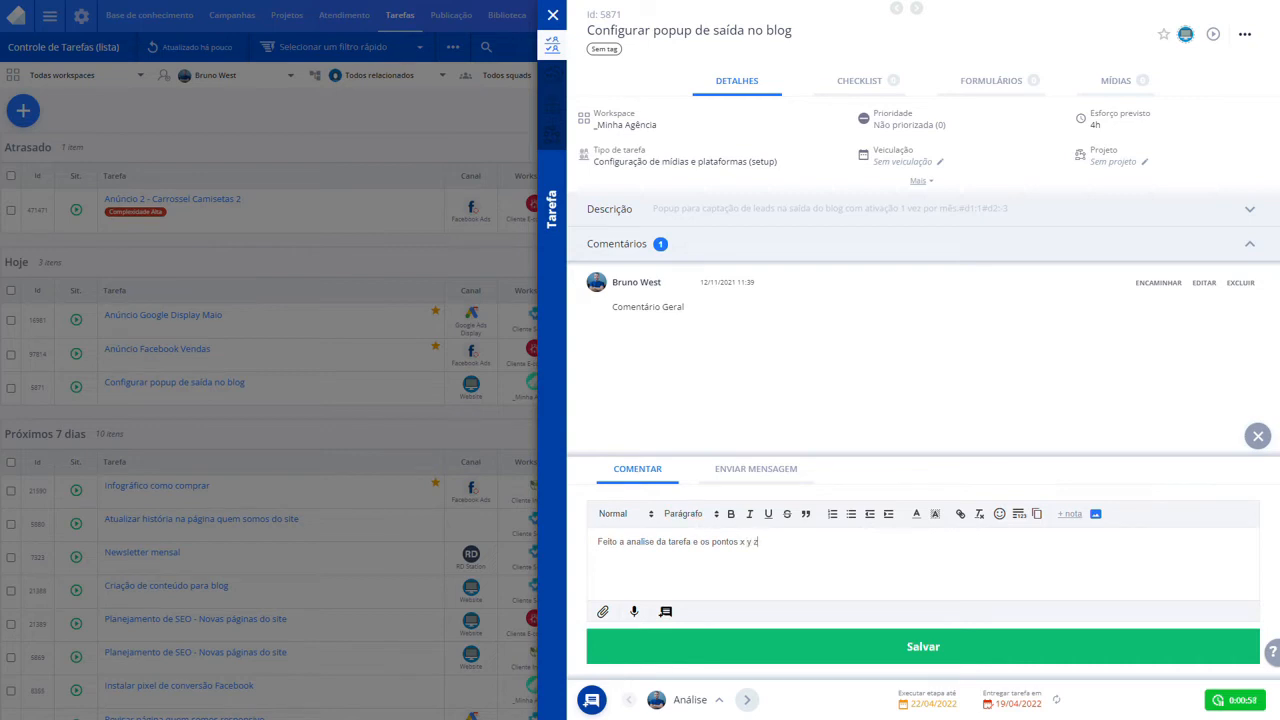
pyautogui.click(924, 644)
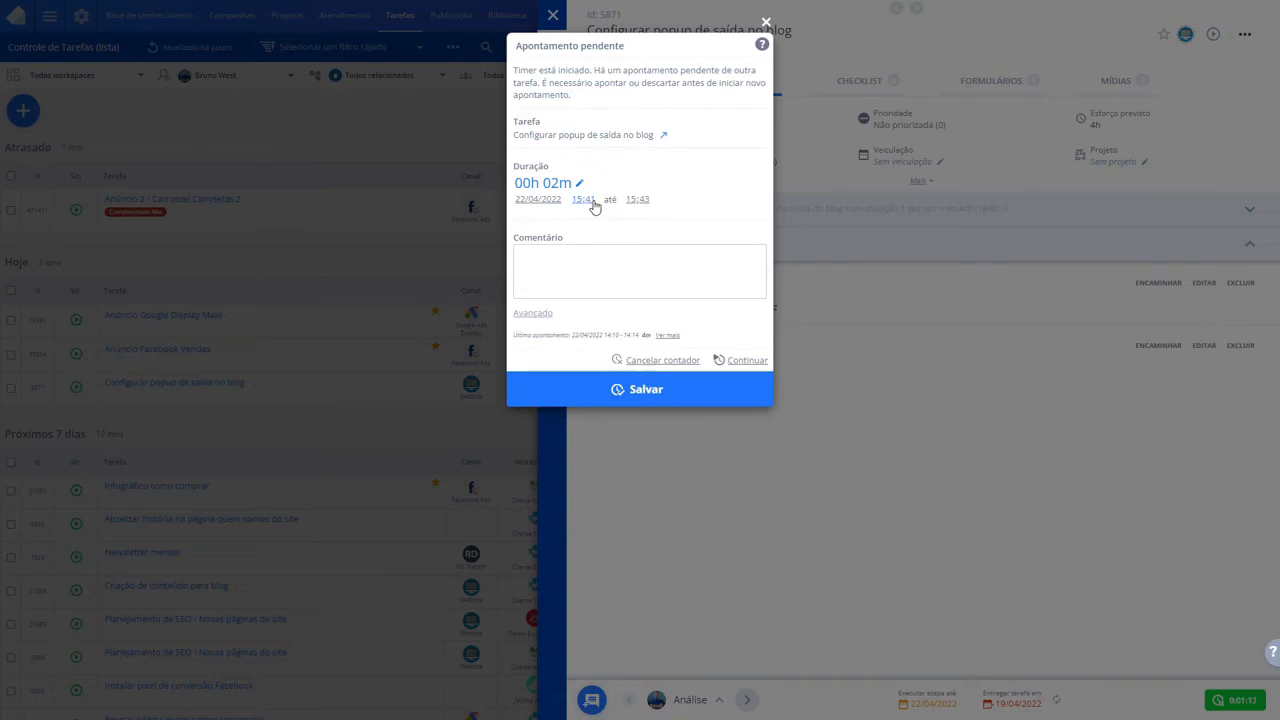
pyautogui.click(670, 396)
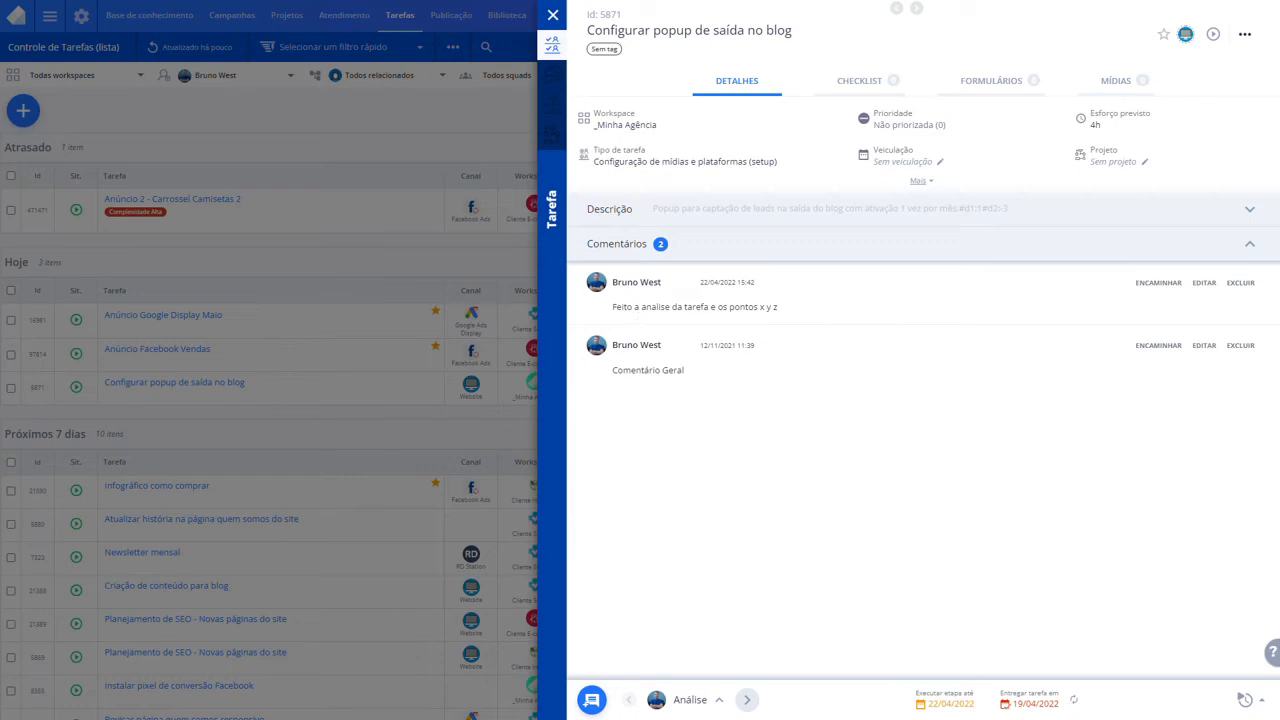
# - Advance the task to the Planejamento stage and return it to Análise through the task flow
pyautogui.click(745, 701)
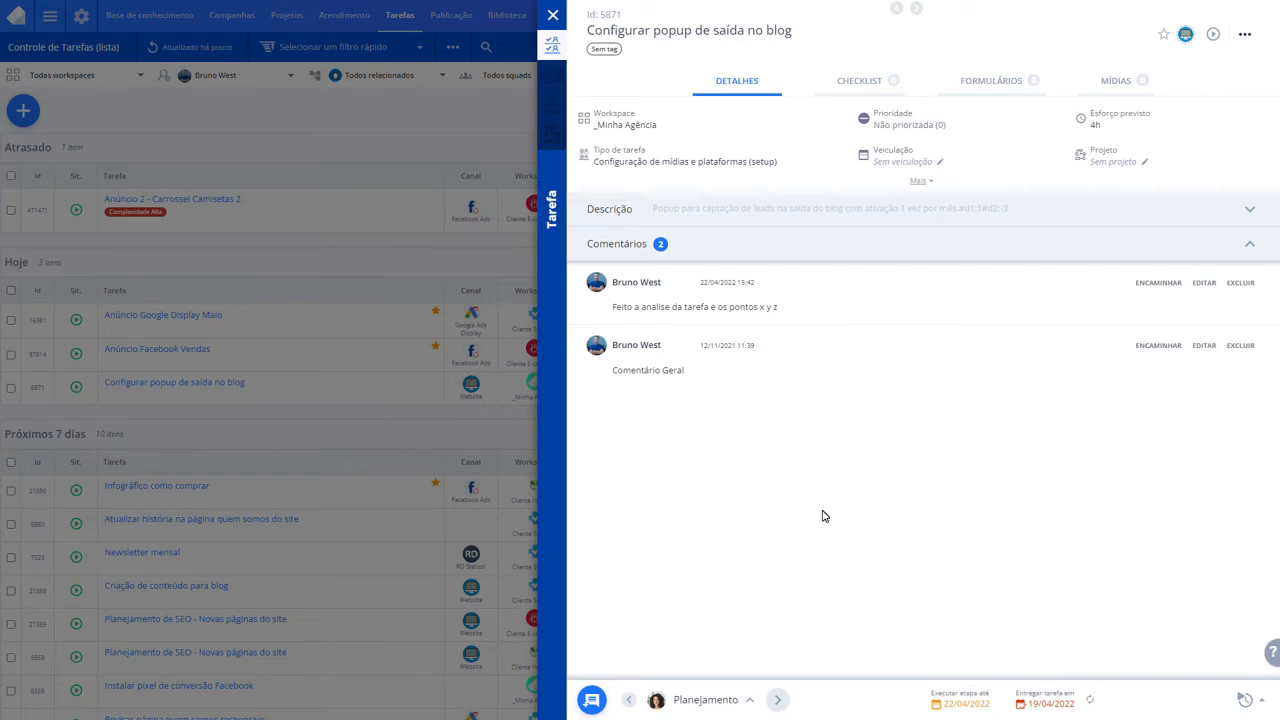
pyautogui.click(706, 699)
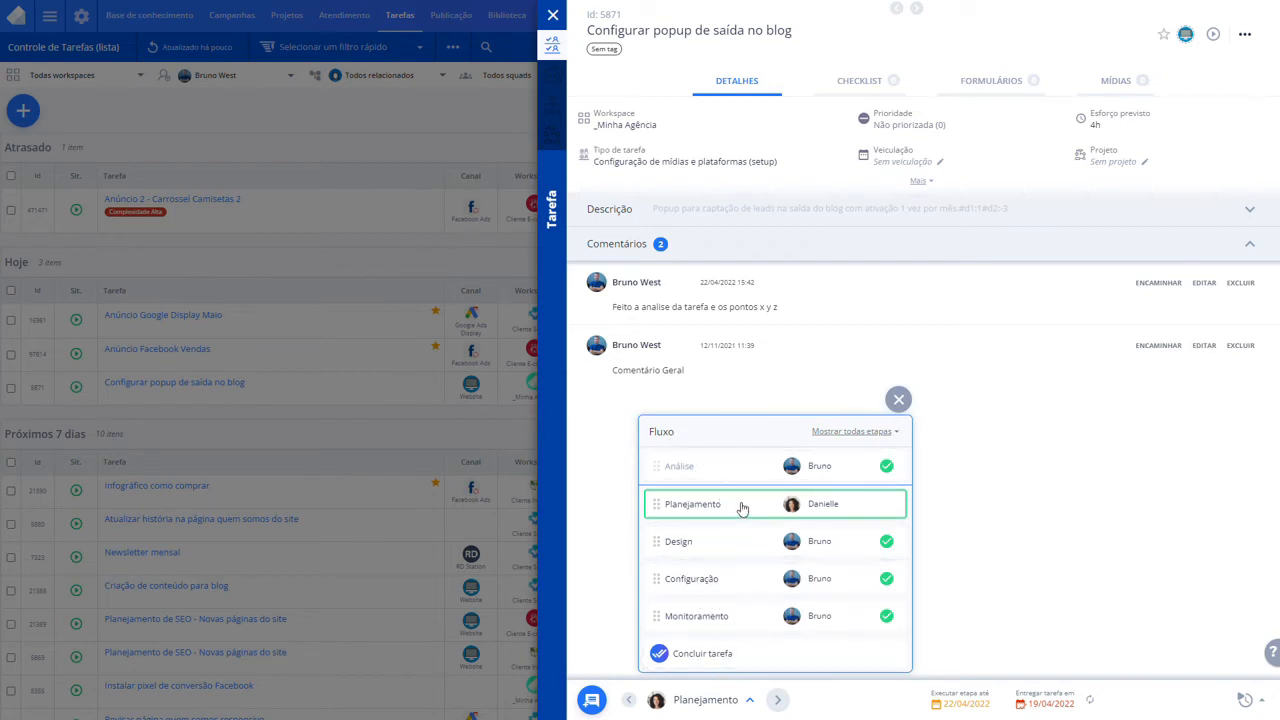
pyautogui.click(737, 472)
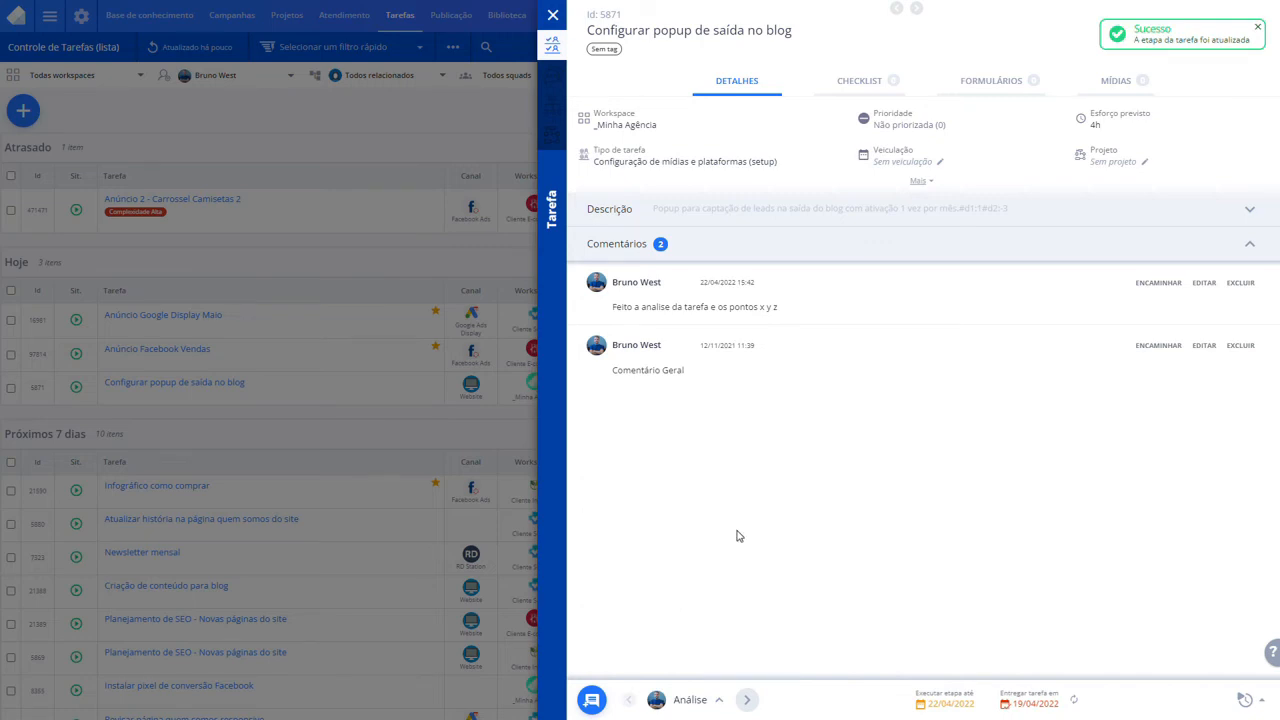
# - Reassign the Planejamento stage in the task flow to the executor who handles the other stages
pyautogui.click(687, 703)
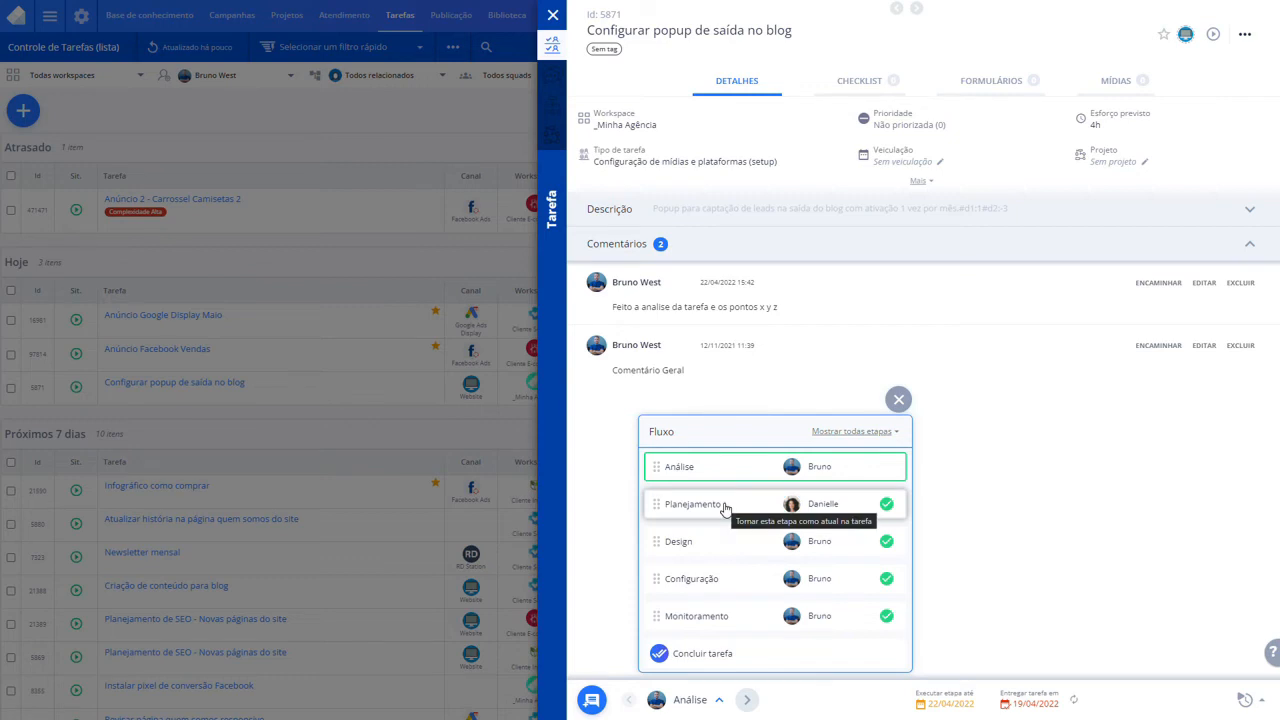
pyautogui.click(791, 506)
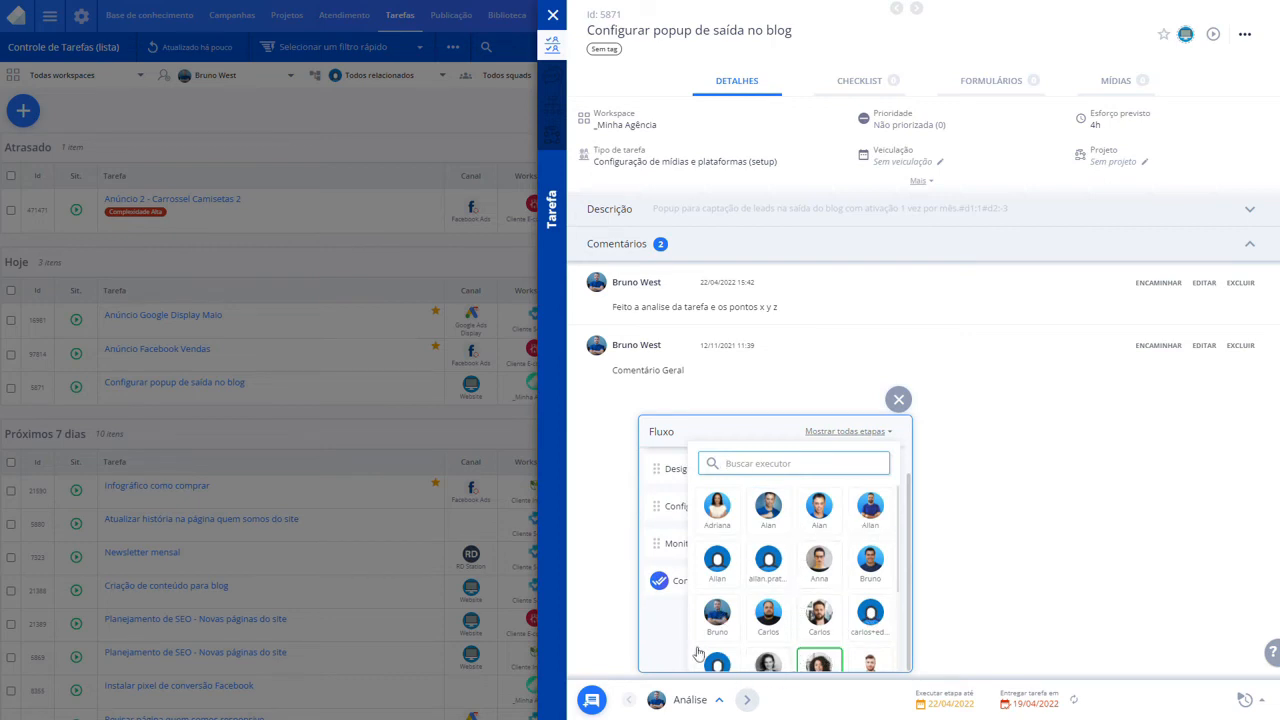
pyautogui.click(716, 618)
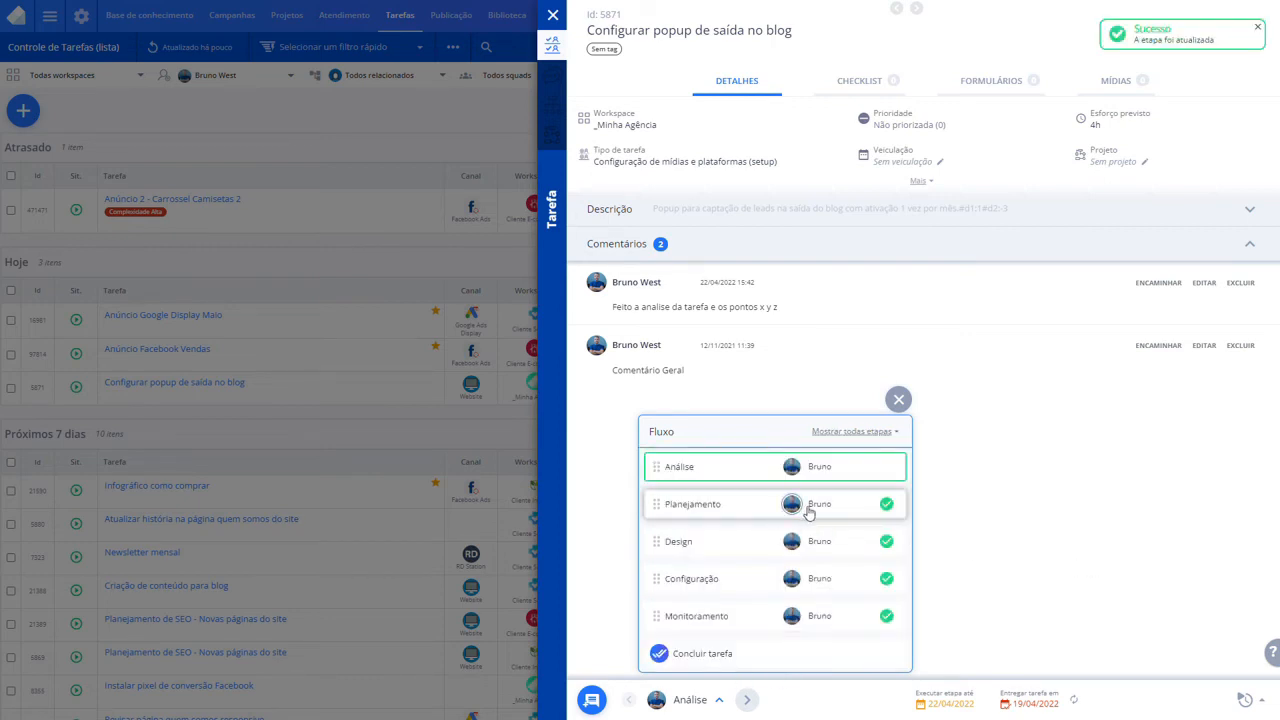
pyautogui.click(955, 505)
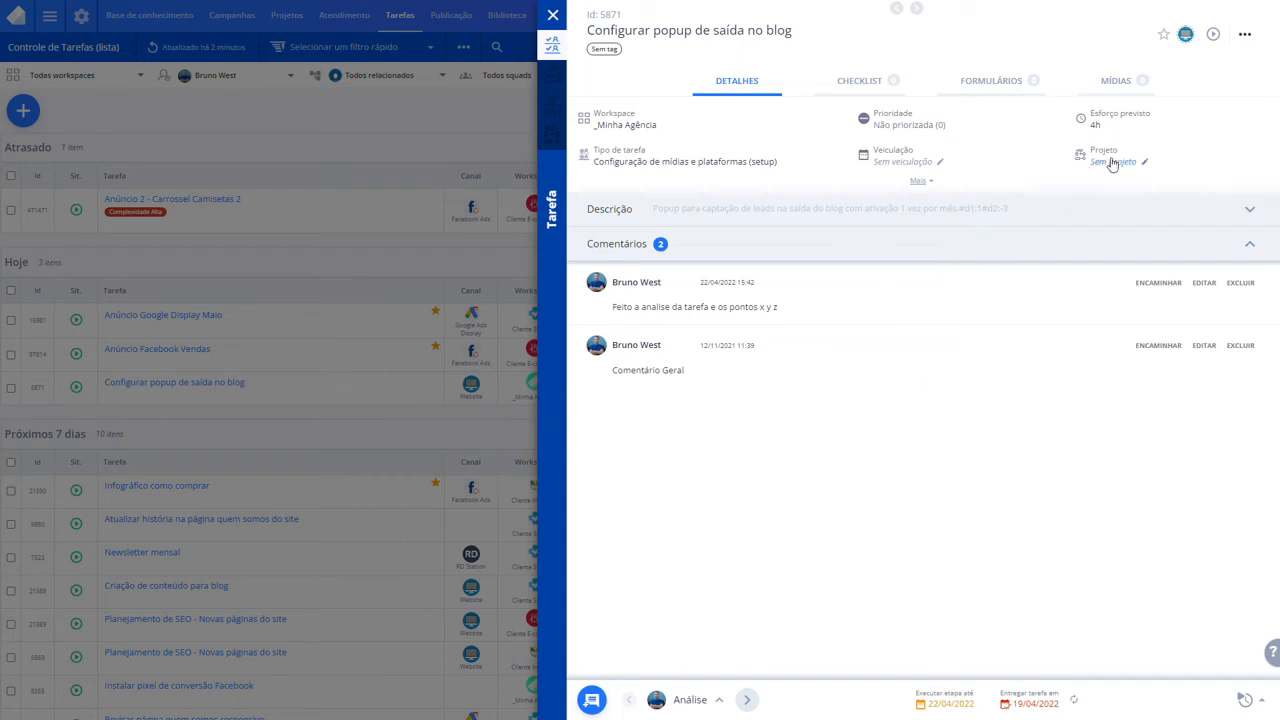
# - Examine the task's change history and return to the task details
pyautogui.click(1245, 40)
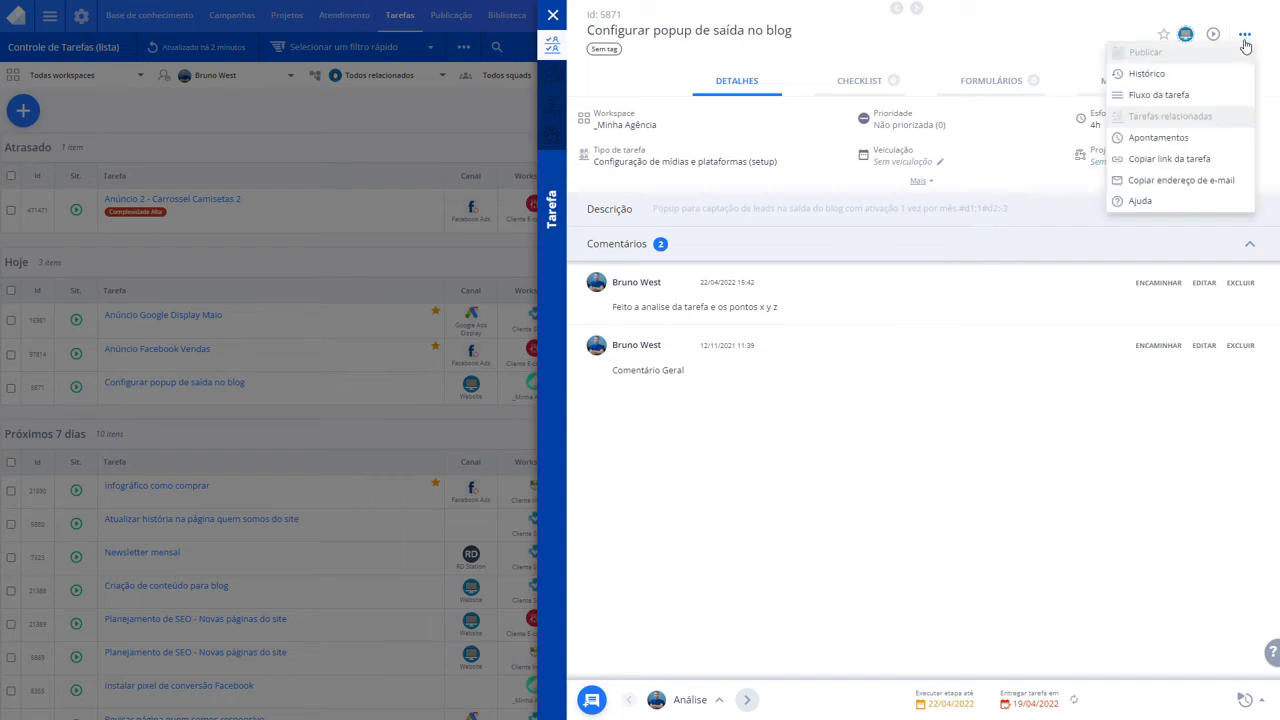
pyautogui.click(1172, 78)
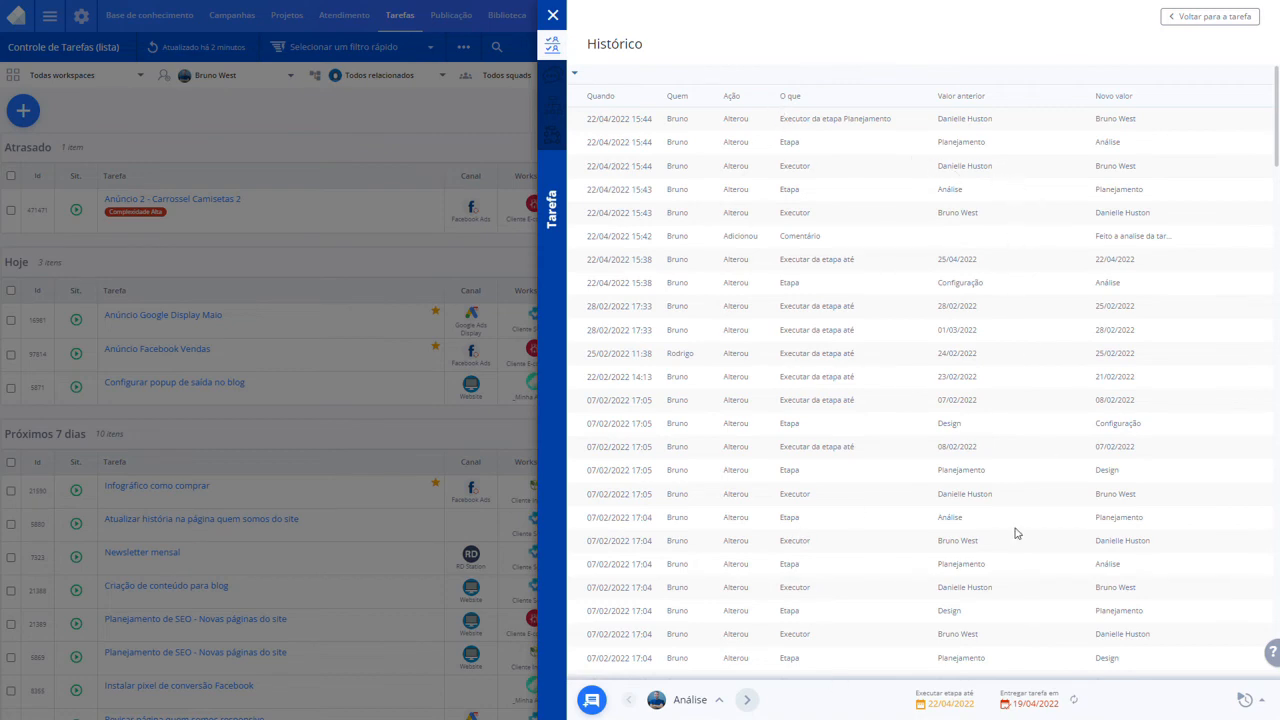
pyautogui.click(1177, 24)
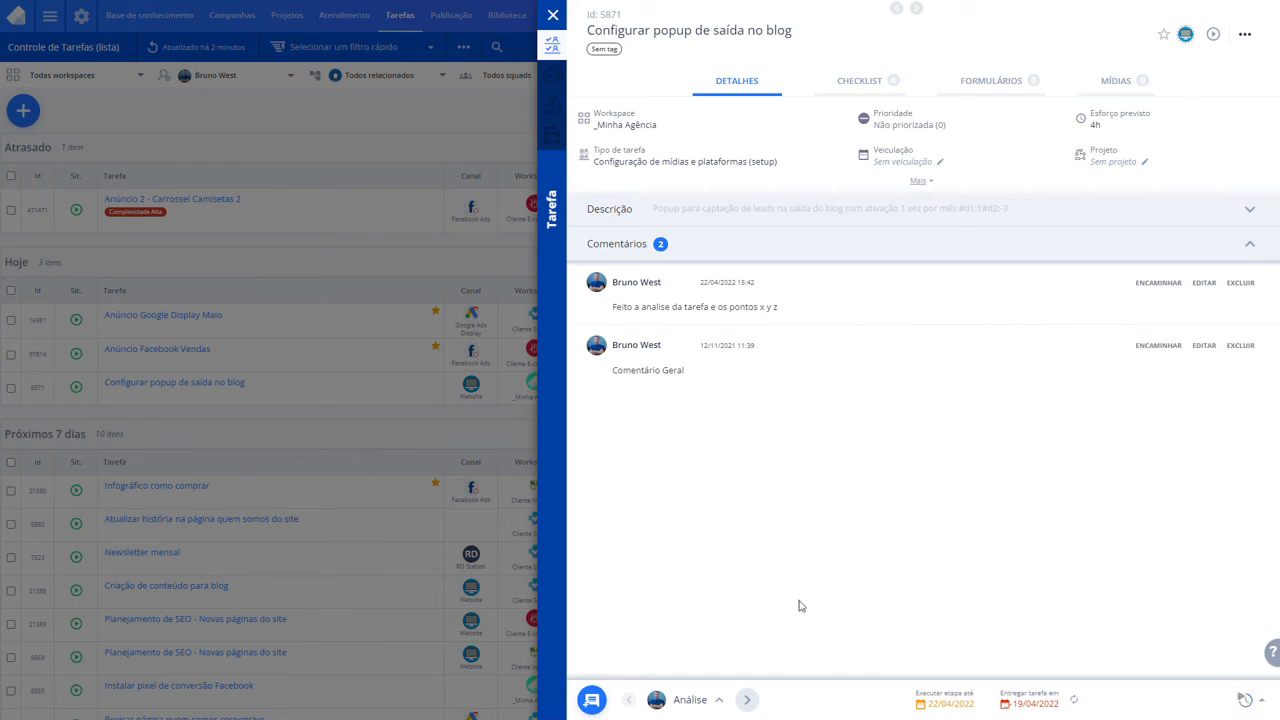
# - Advance the task past Análise and make Monitoramento its current stage in the task flow
pyautogui.click(748, 700)
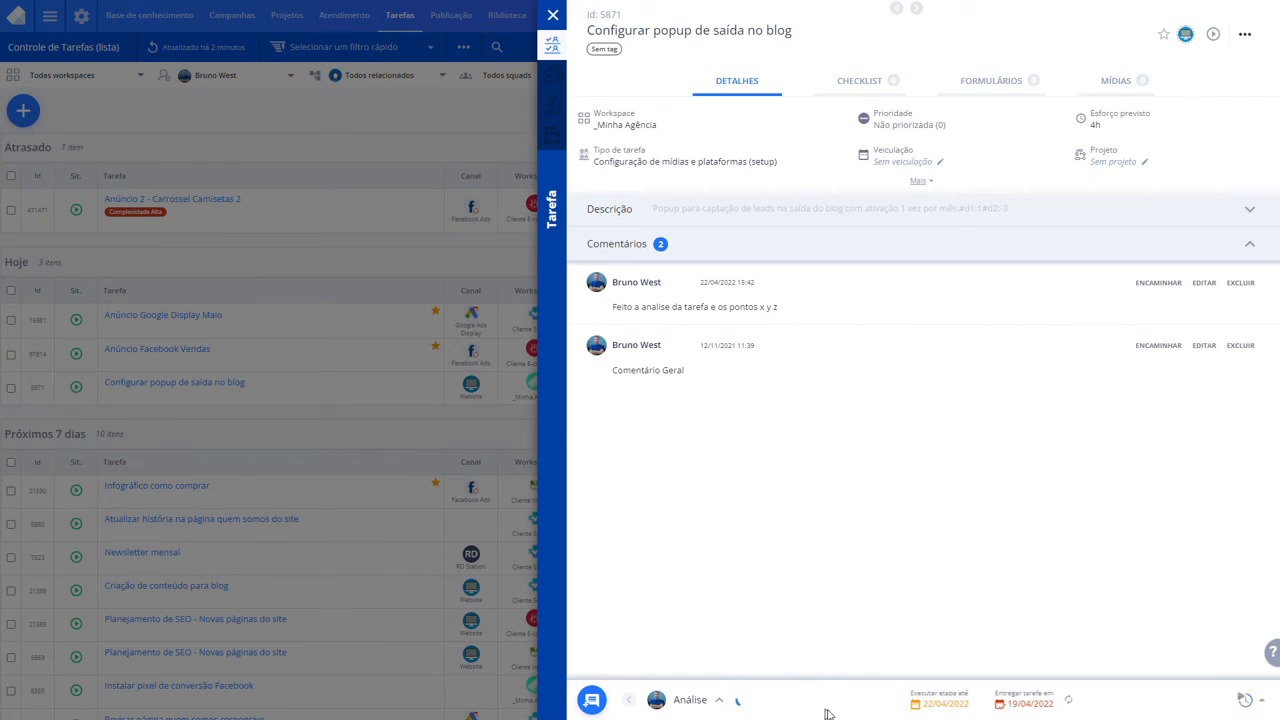
pyautogui.click(697, 700)
pyautogui.click(721, 622)
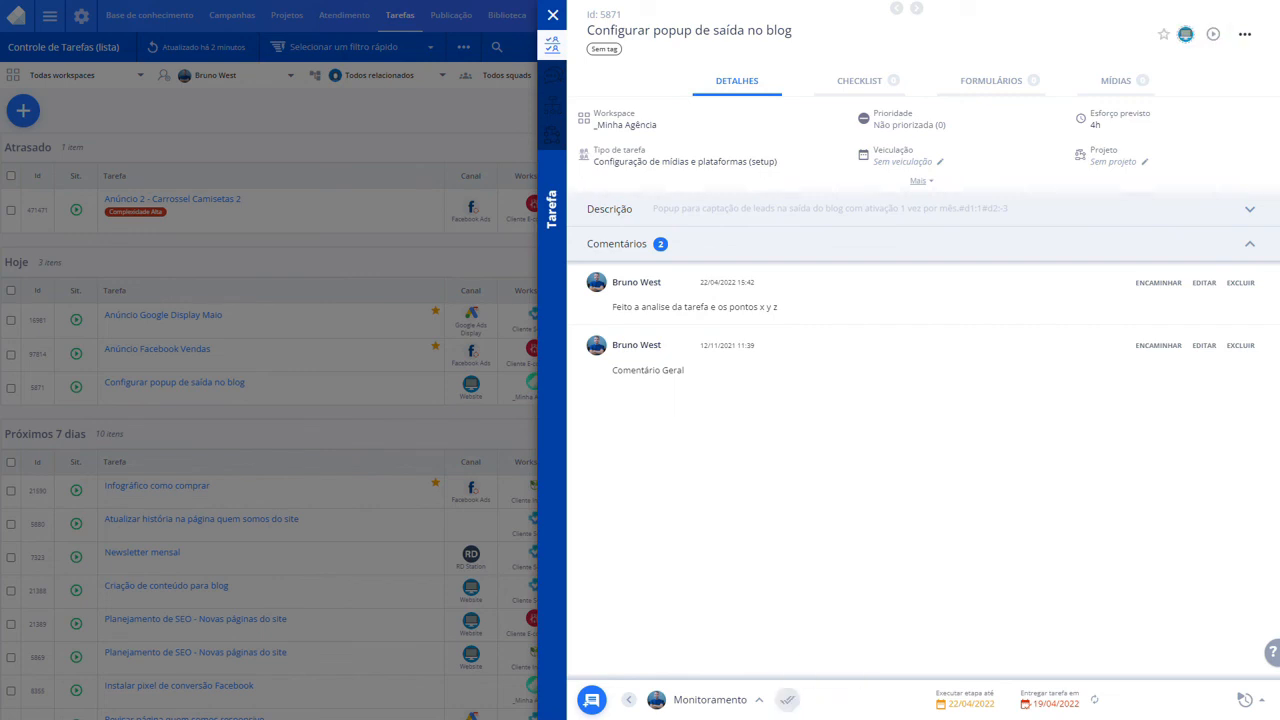
# - Close the task to return to the task list and view the list's status filter options
pyautogui.click(340, 118)
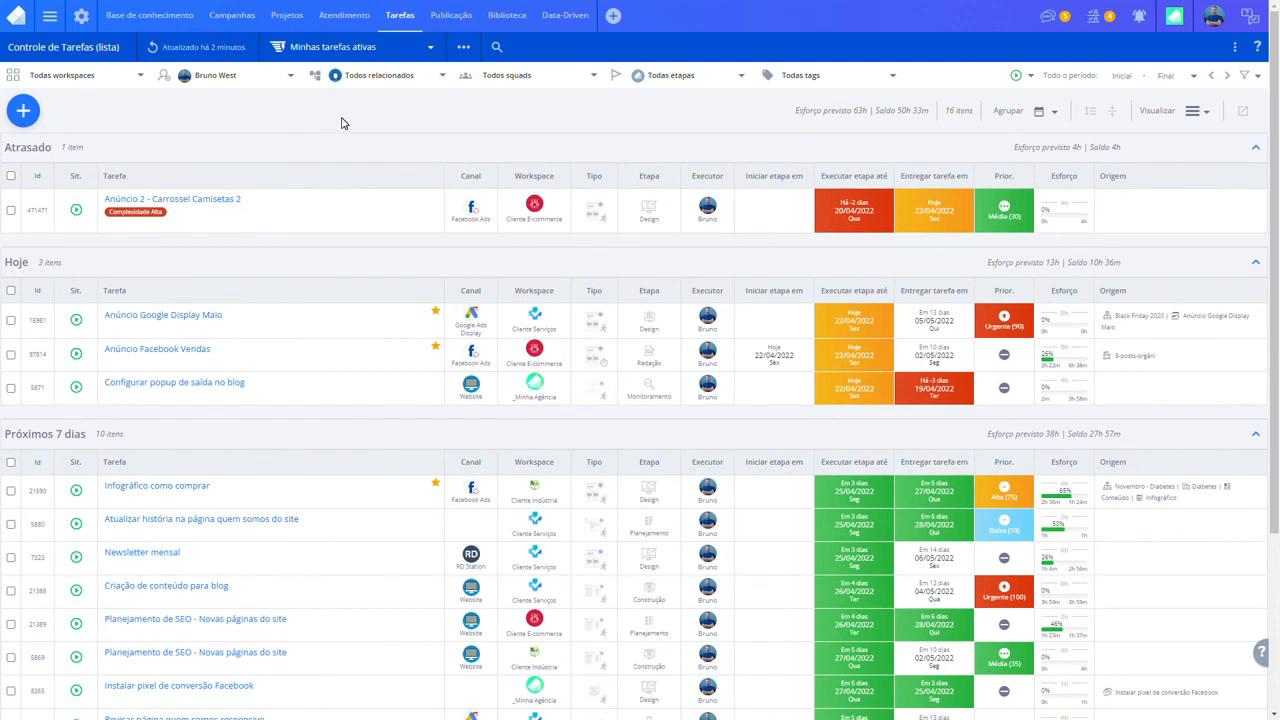
pyautogui.click(1018, 79)
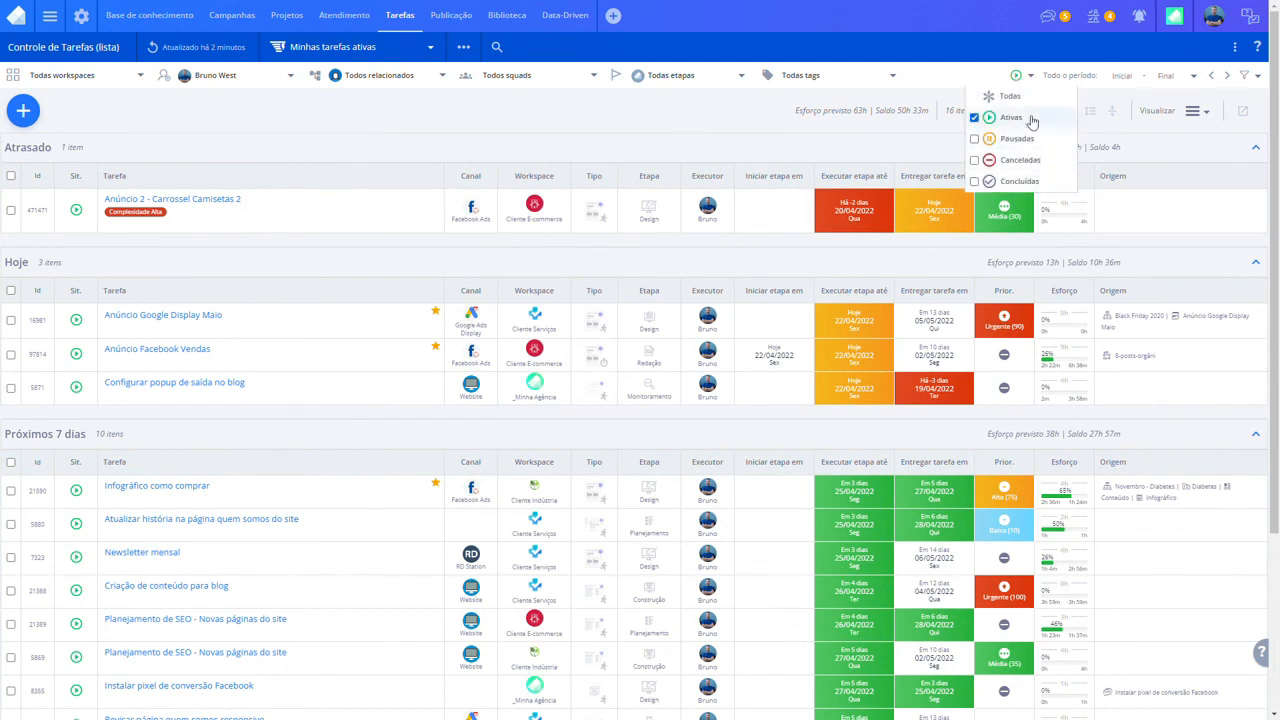
pyautogui.click(413, 124)
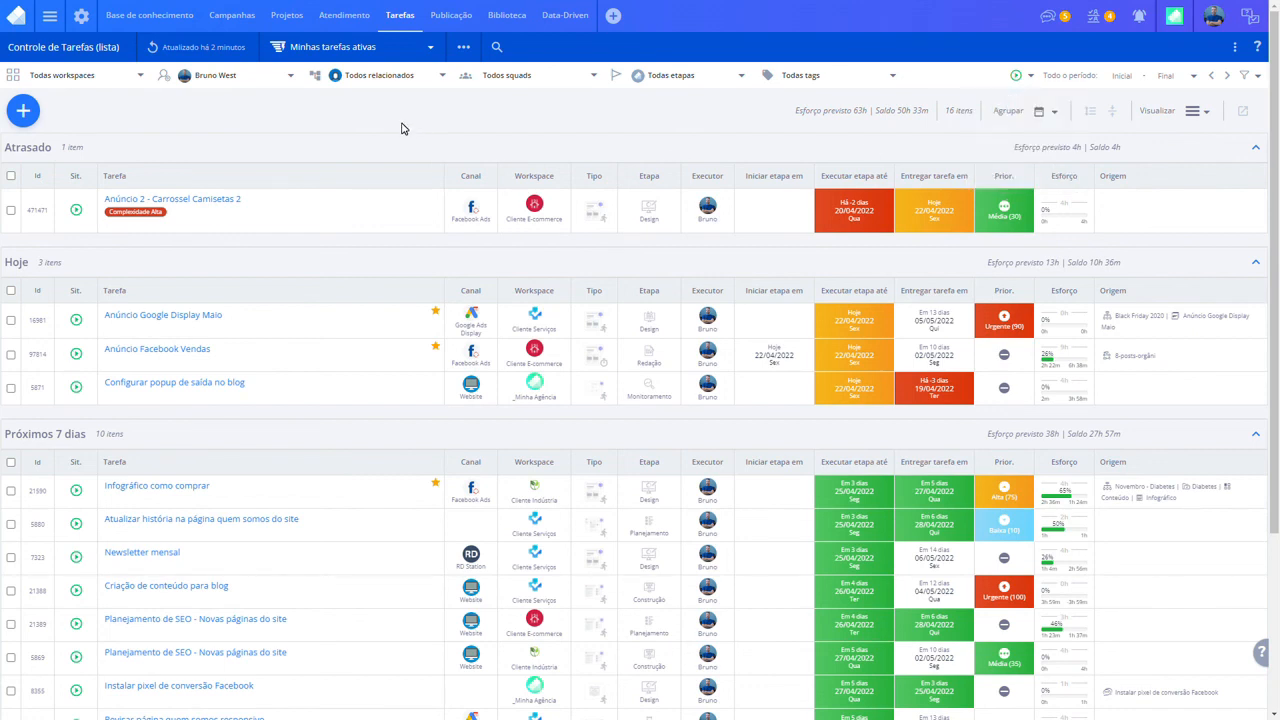